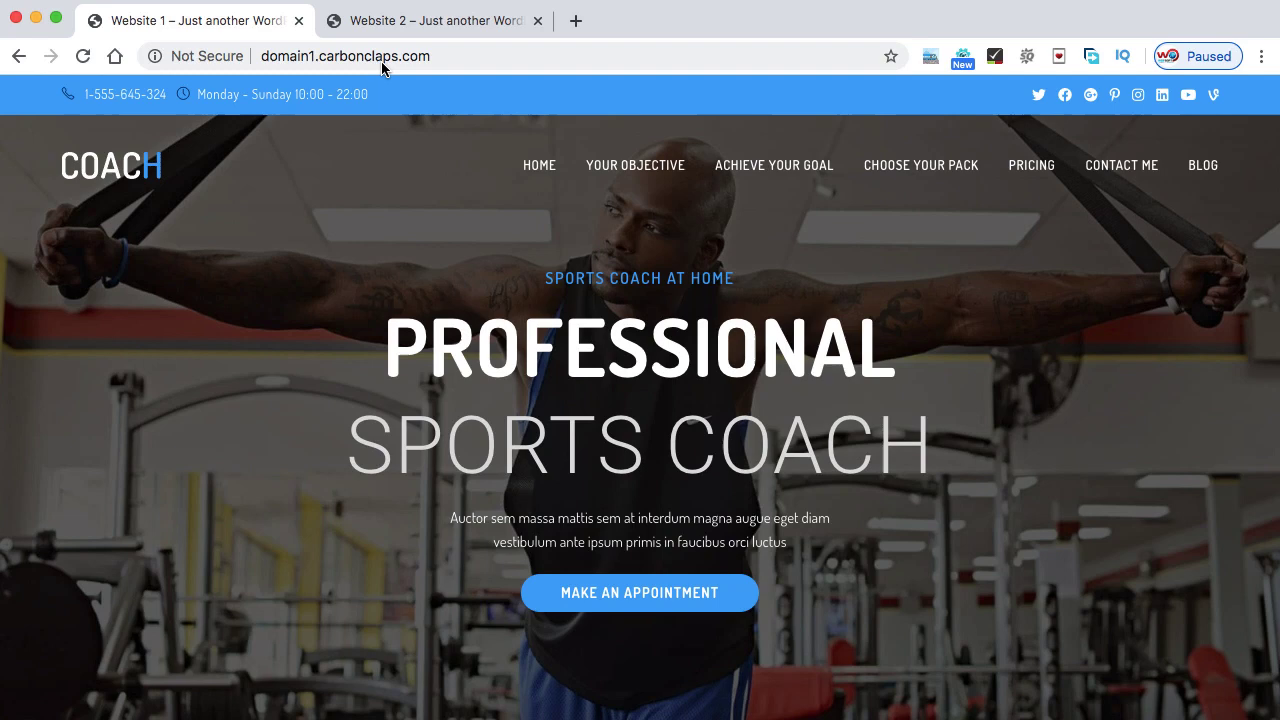
- Compare the domain2 site with the domain1 coaching site in their tabs
scroll(530, 320, "down", 1)
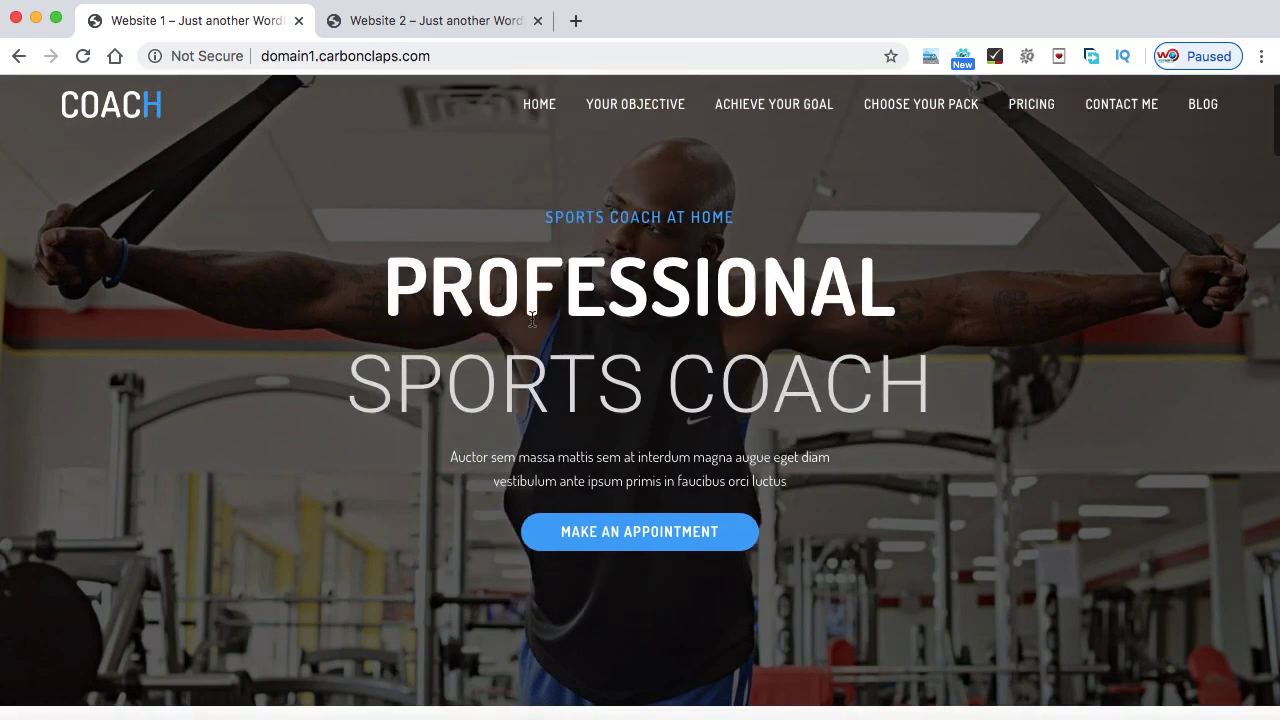
scroll(532, 320, "up", 1)
left_click(440, 22)
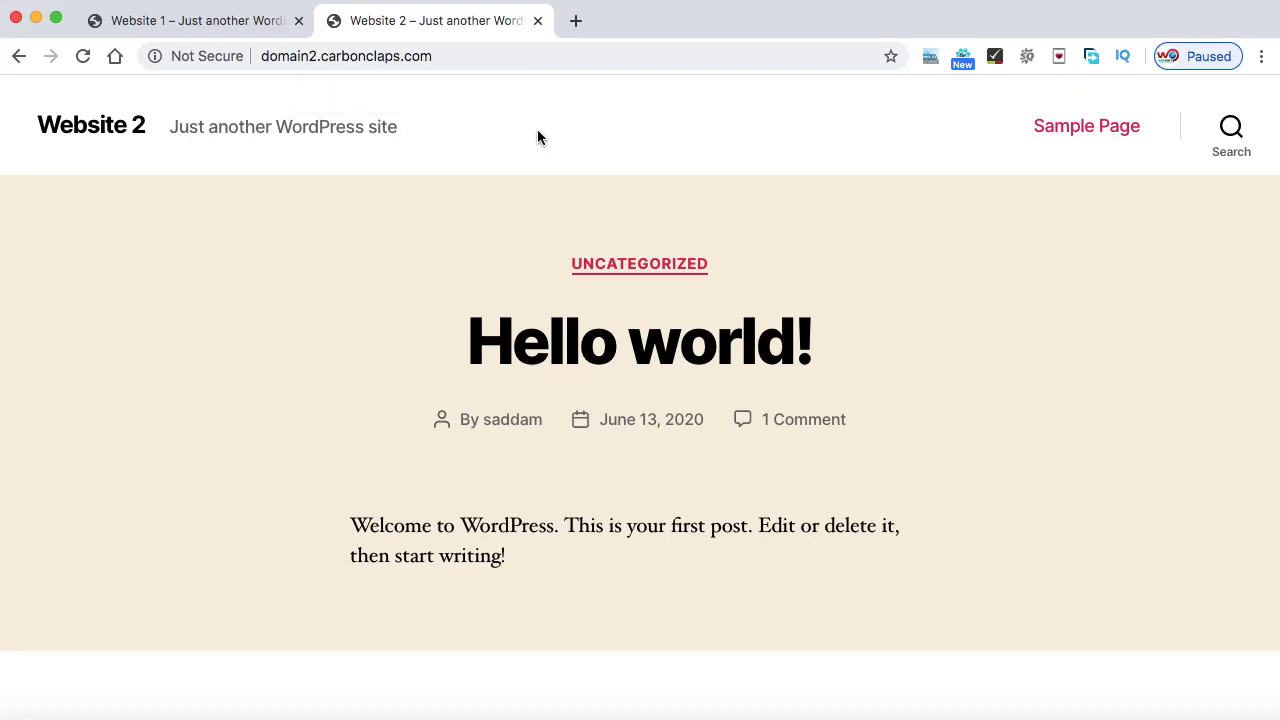
left_click(244, 30)
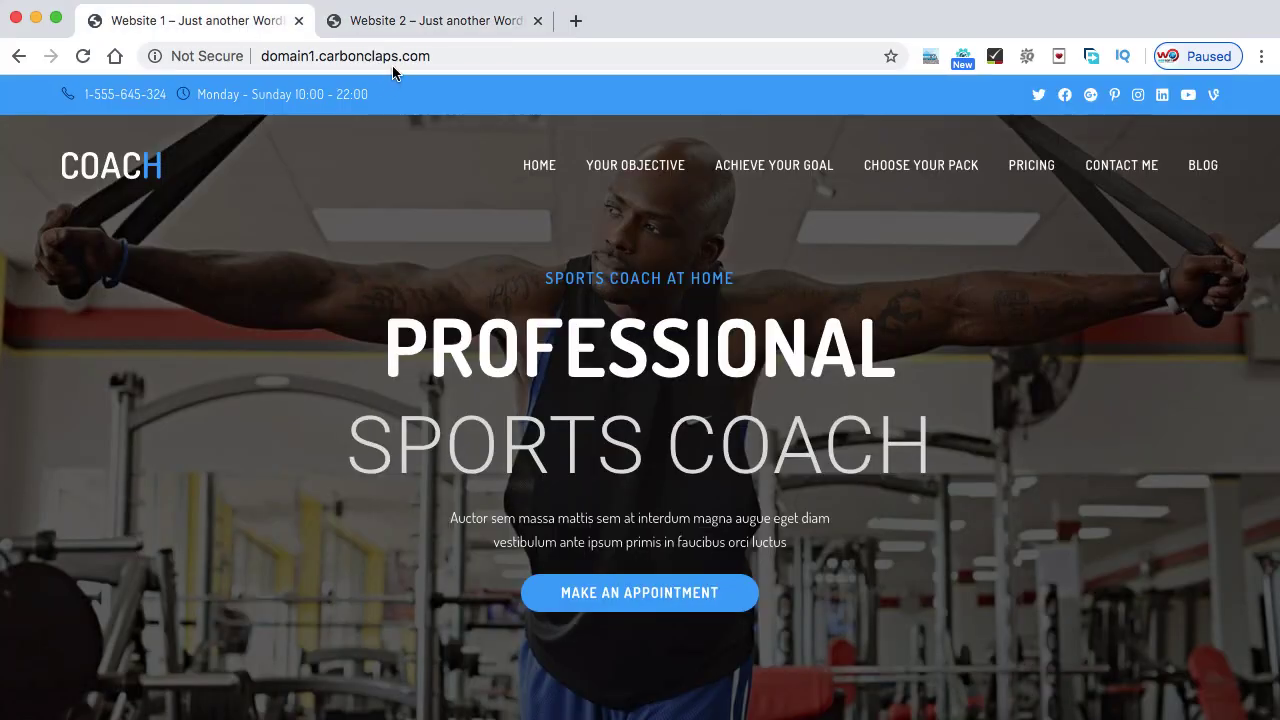
left_click(444, 22)
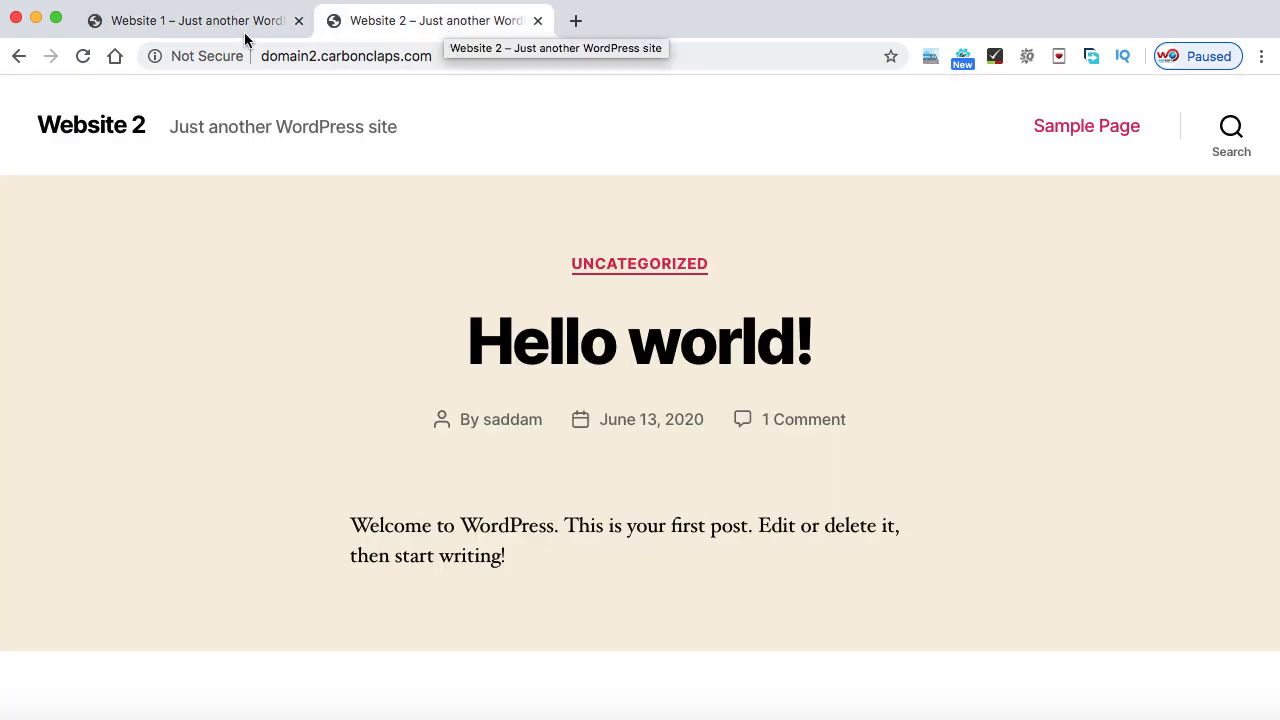
left_click(214, 28)
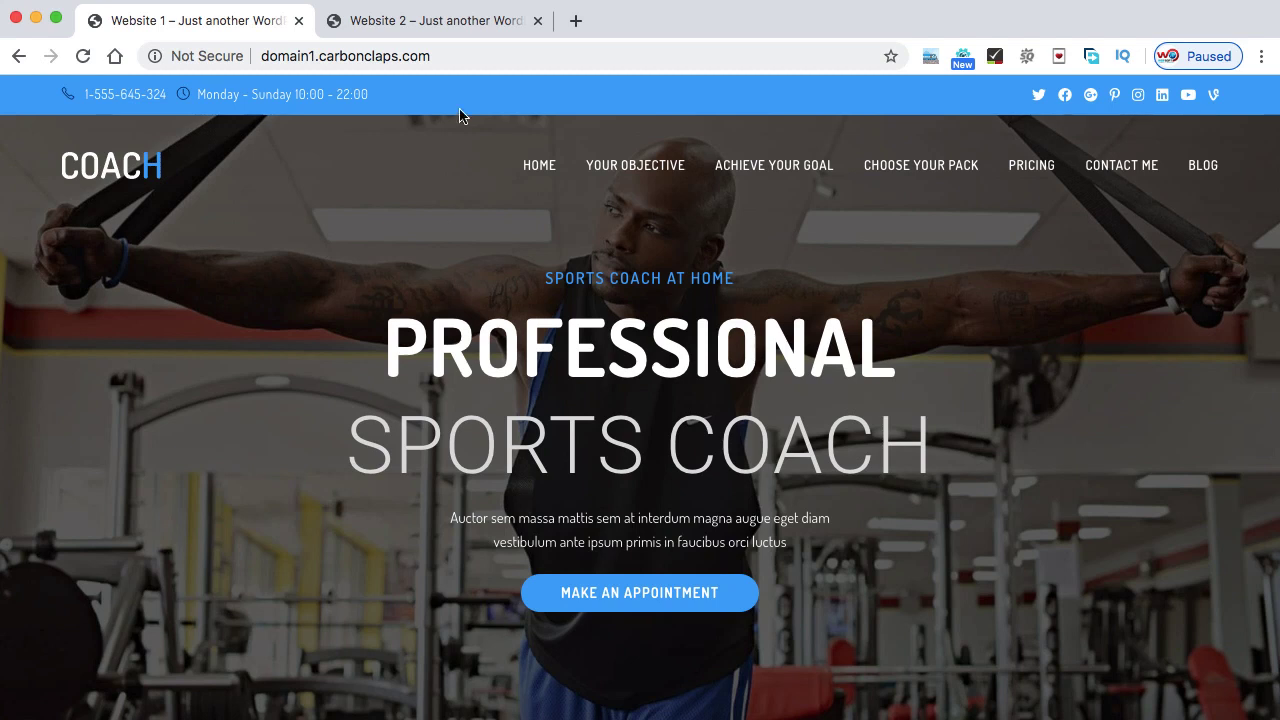
- Load domain1.carbonclaps.com/wp-admin in the address bar
left_click(453, 56)
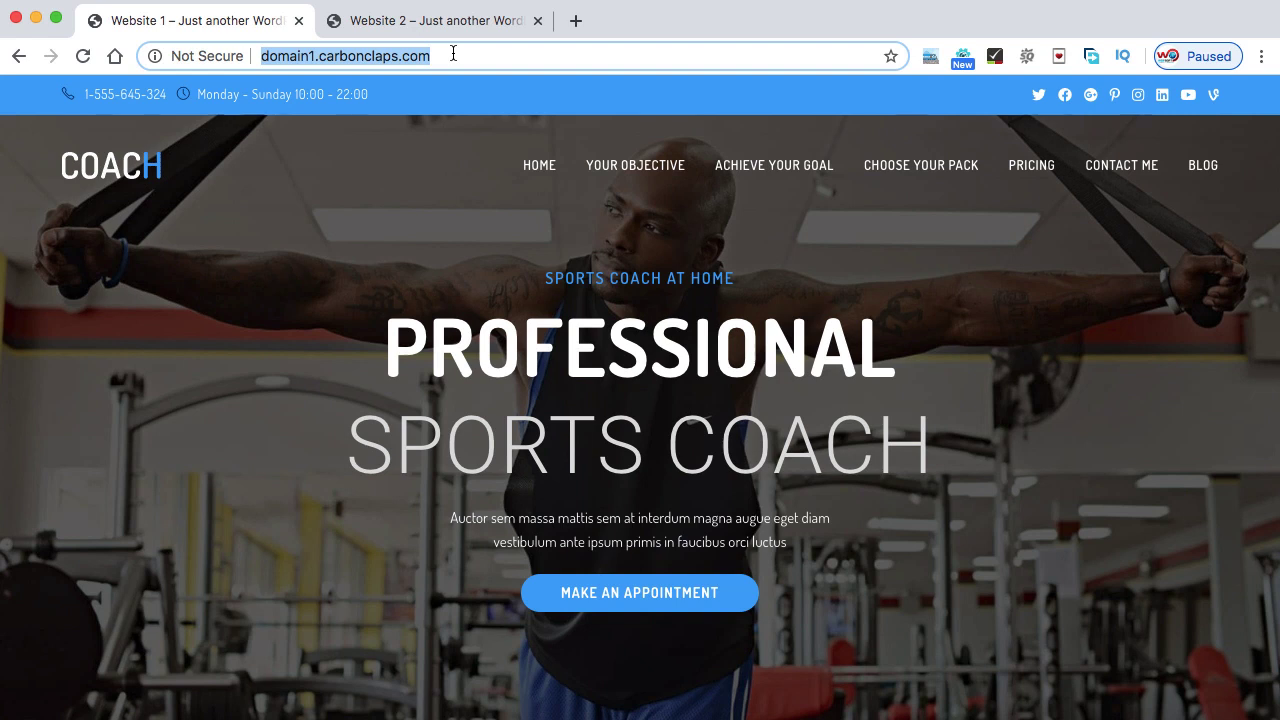
left_click(453, 55)
type("/wp")
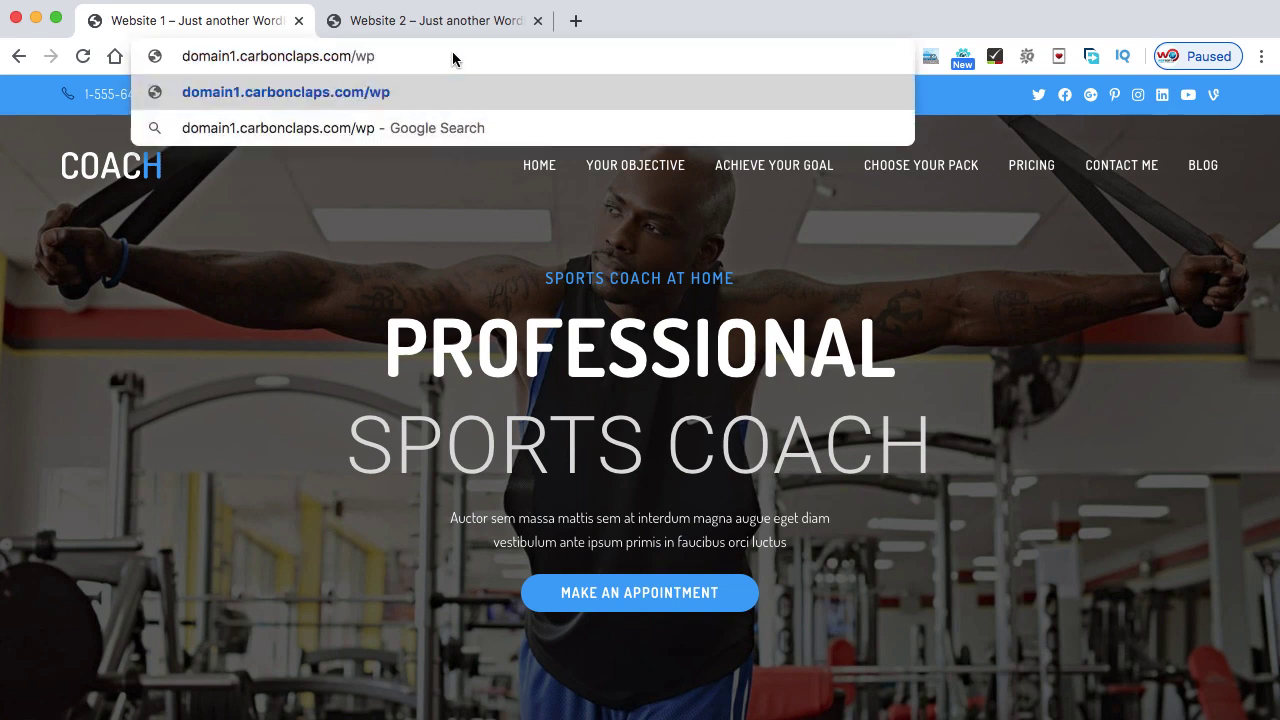
type("-admin")
key("Return")
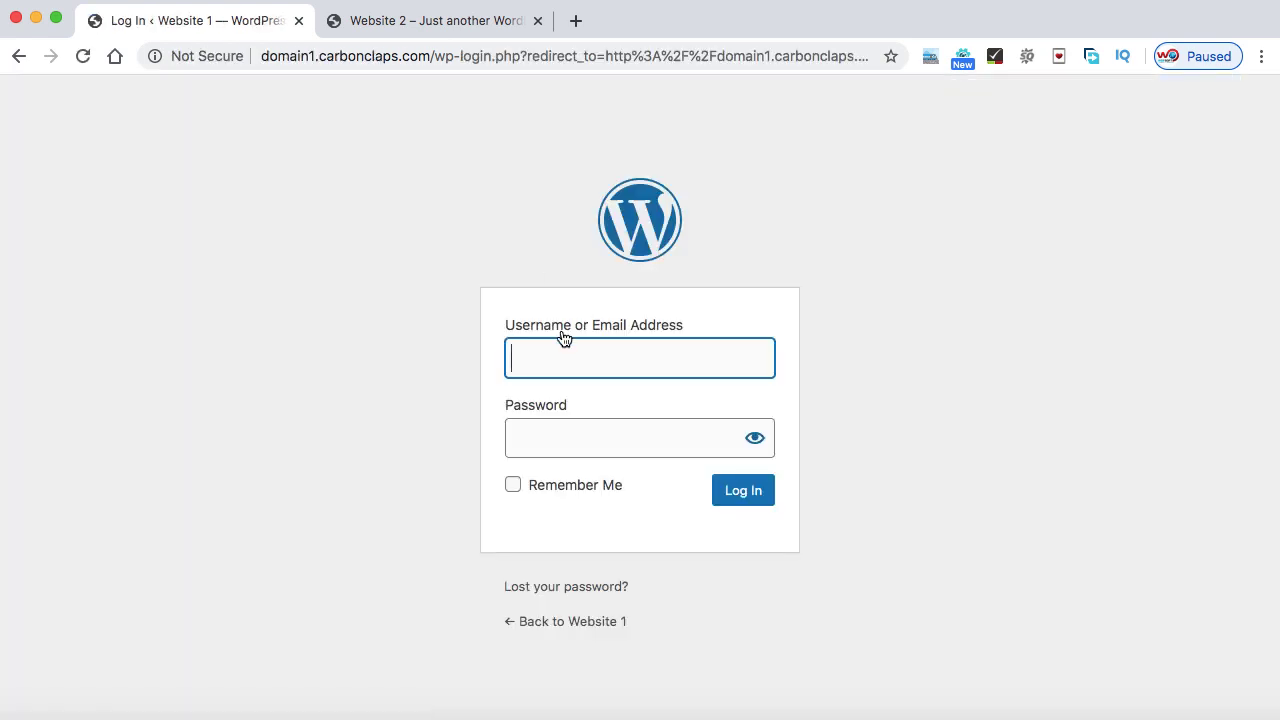
- Log in with the admin username and password, then go to Plugins > Add New
type("saddam789")
key("Tab")
type("••••••••••")
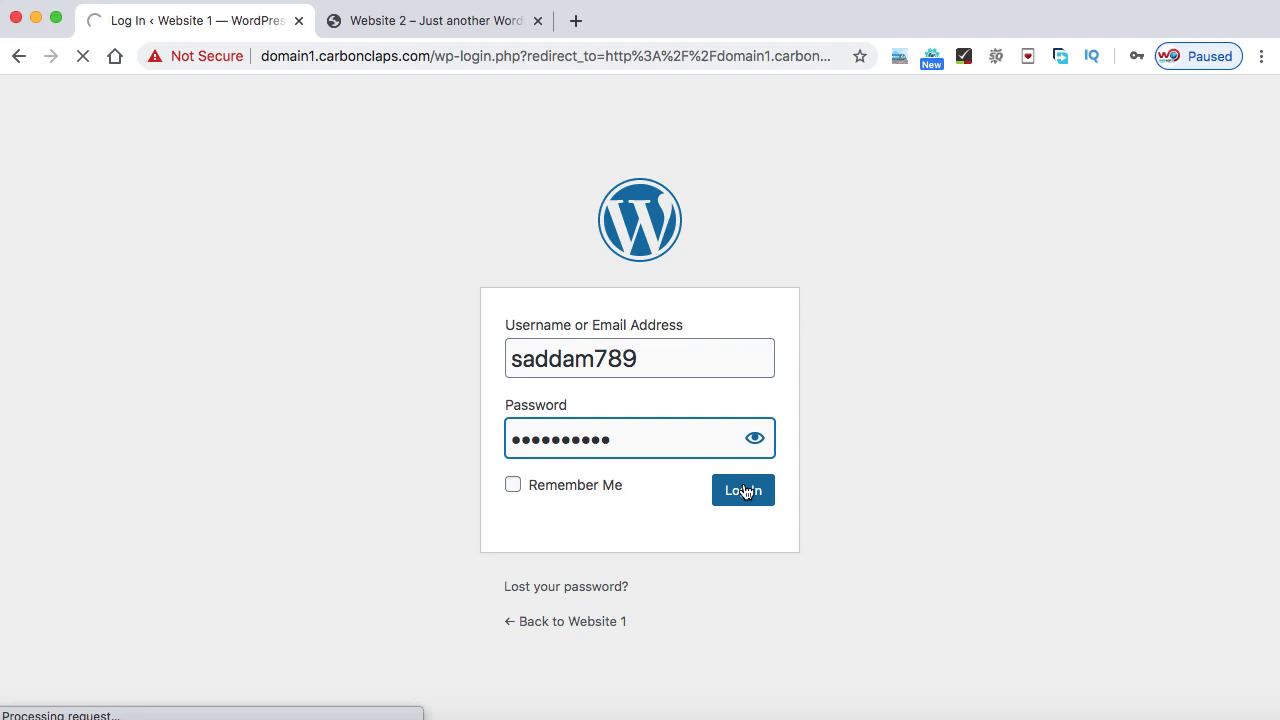
left_click(743, 490)
mouse_move(90, 562)
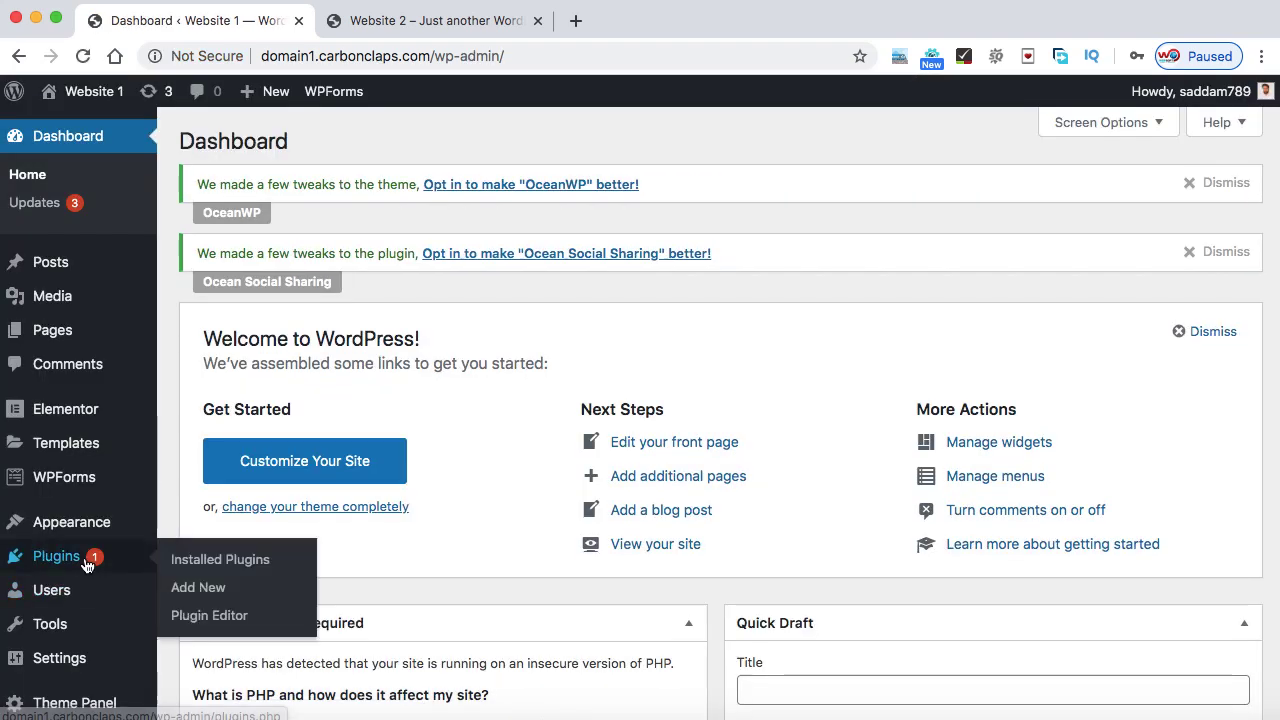
left_click(196, 596)
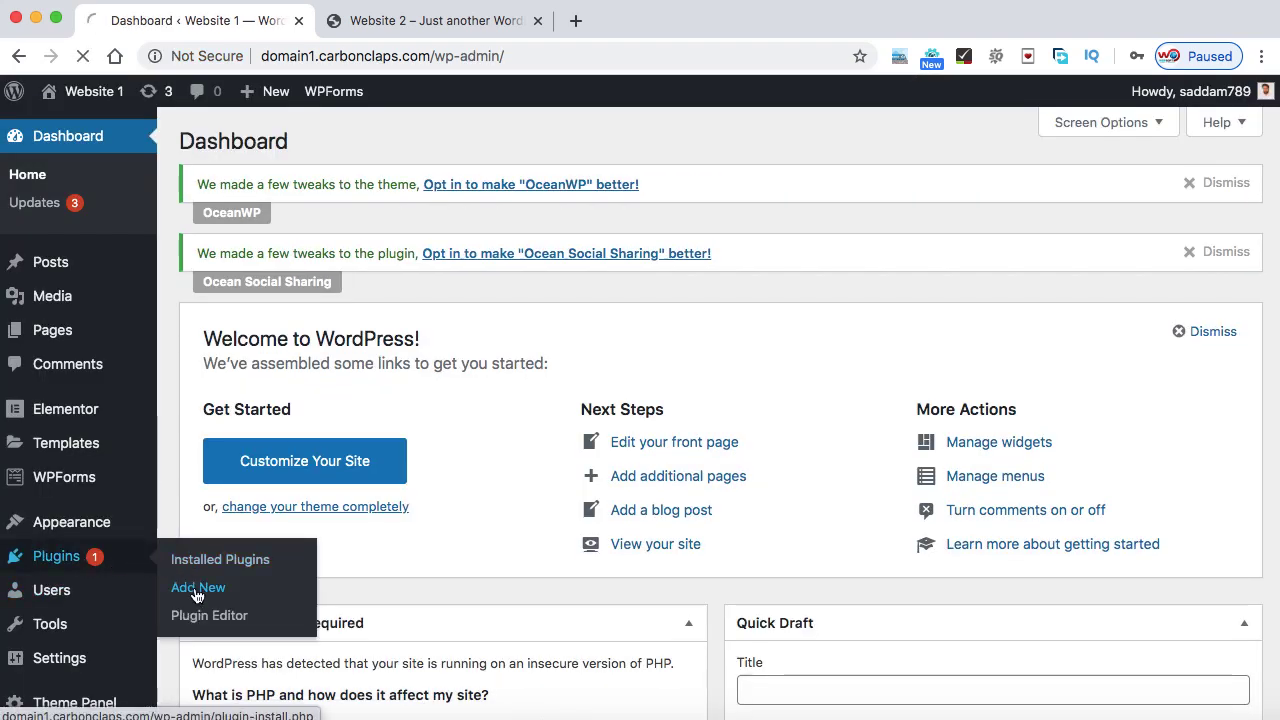
- Search plugins for 'updraft', then install and activate UpdraftPlus WordPress Backup Plugin
left_click(990, 341)
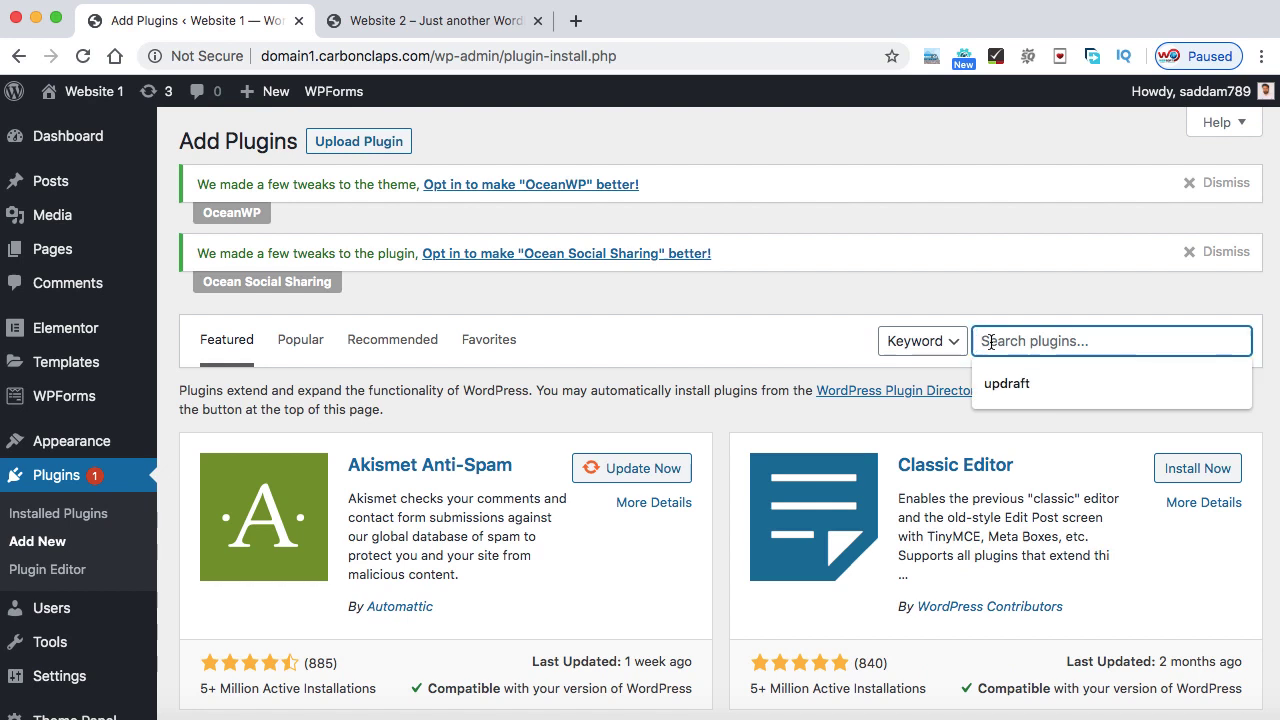
type("updraft")
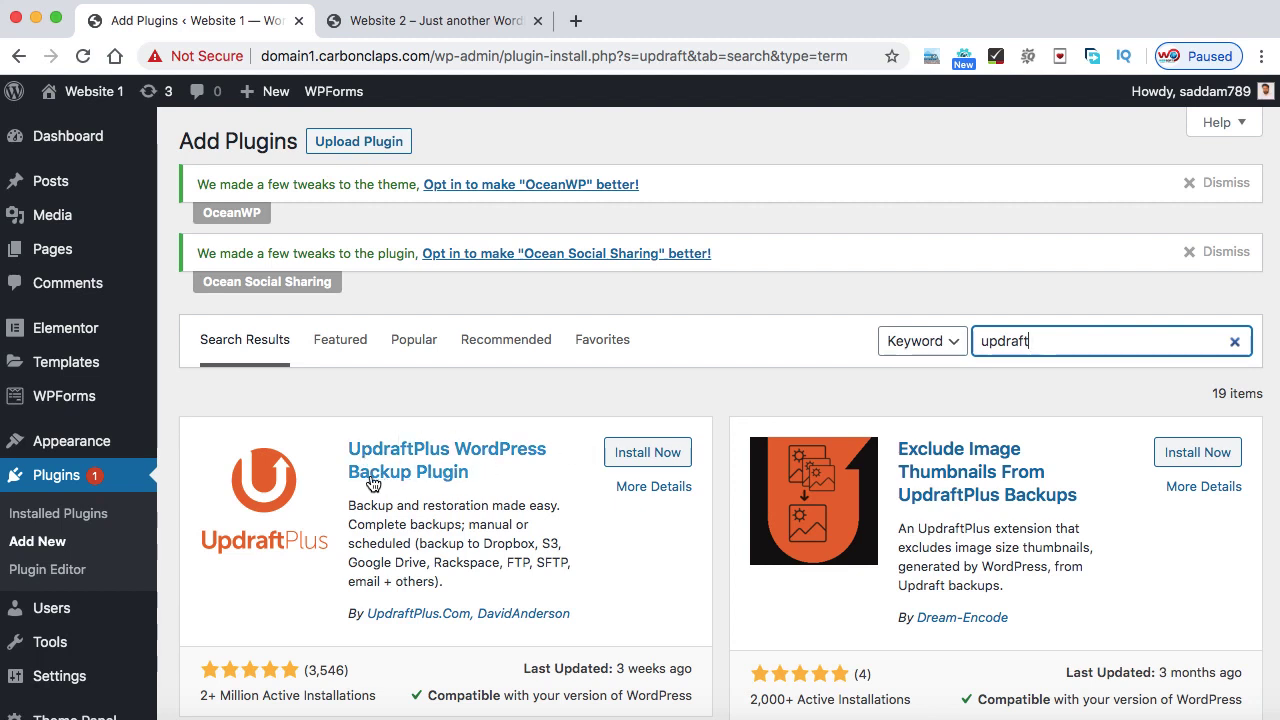
left_click(650, 455)
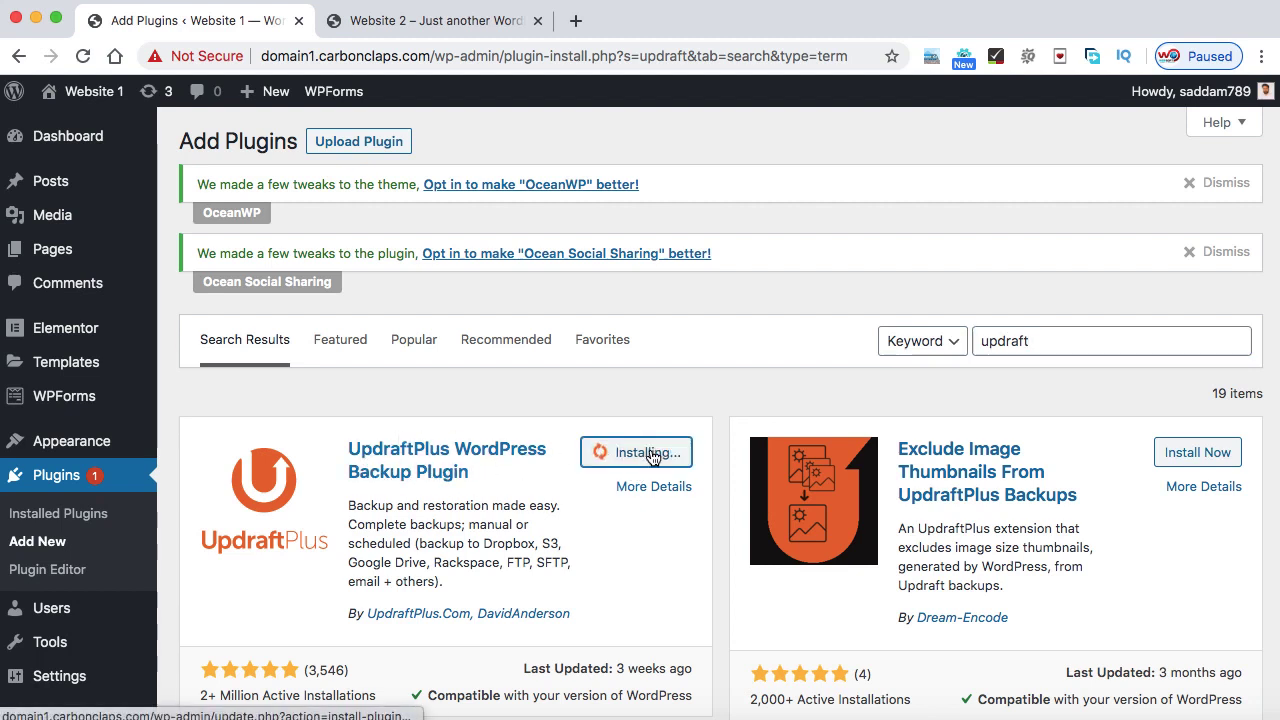
left_click(657, 452)
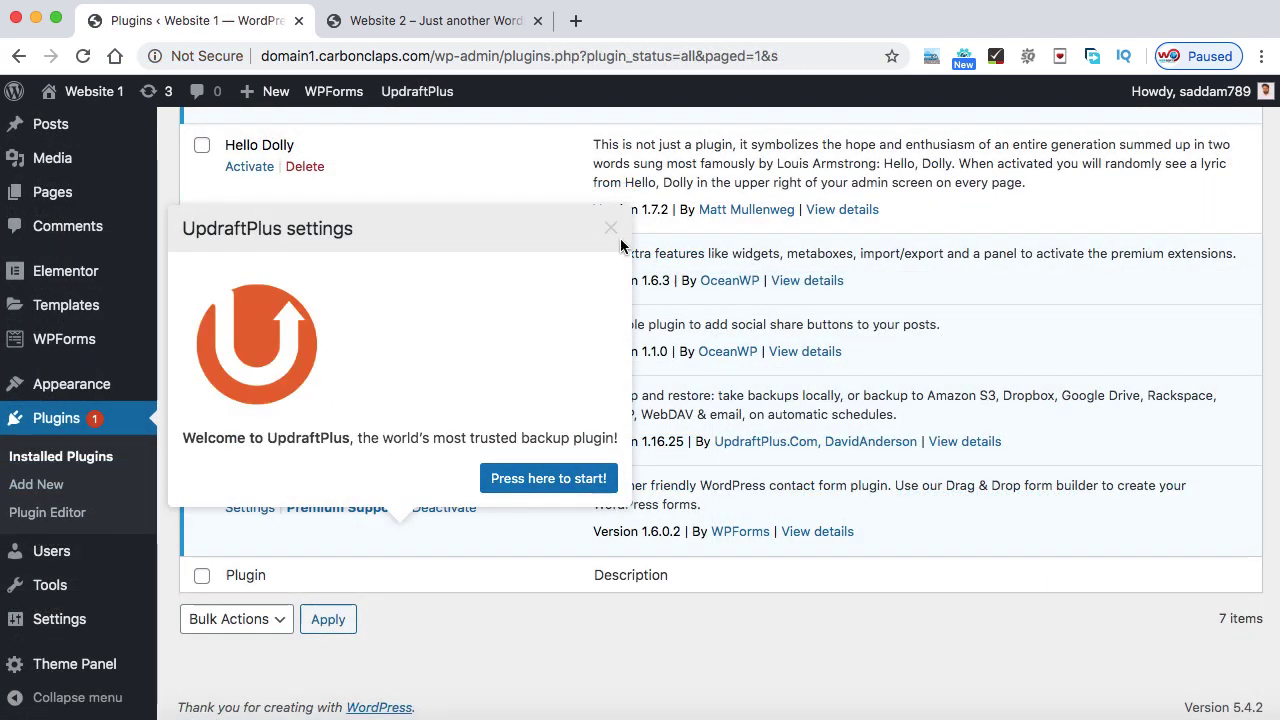
- From Settings > UpdraftPlus Backups, run Backup Now of database and files with 'only delete manually' ticked
left_click(610, 229)
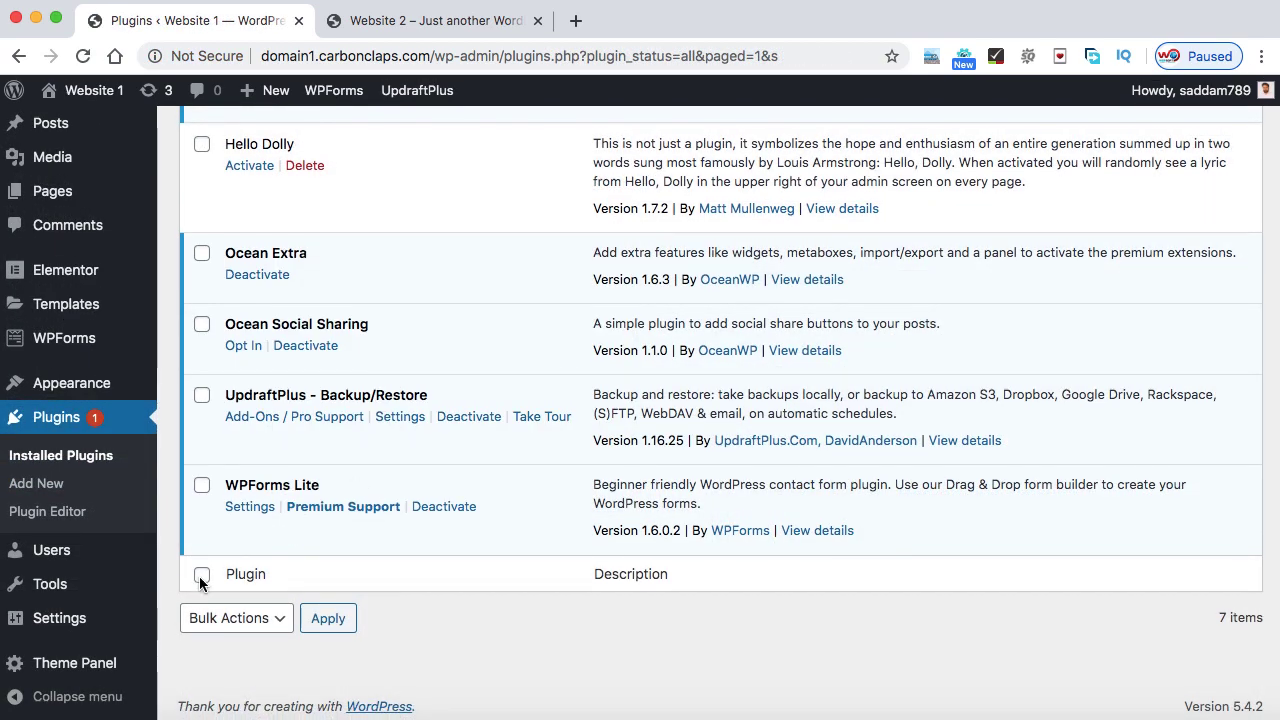
mouse_move(92, 624)
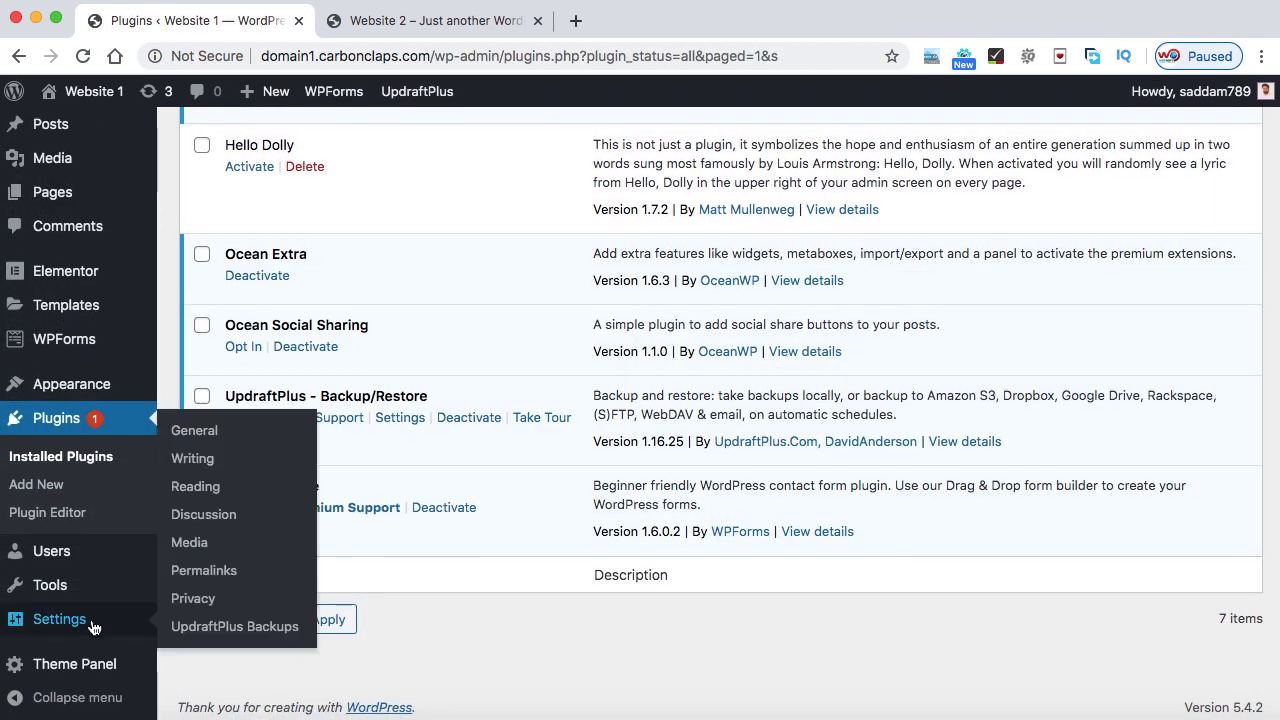
left_click(246, 632)
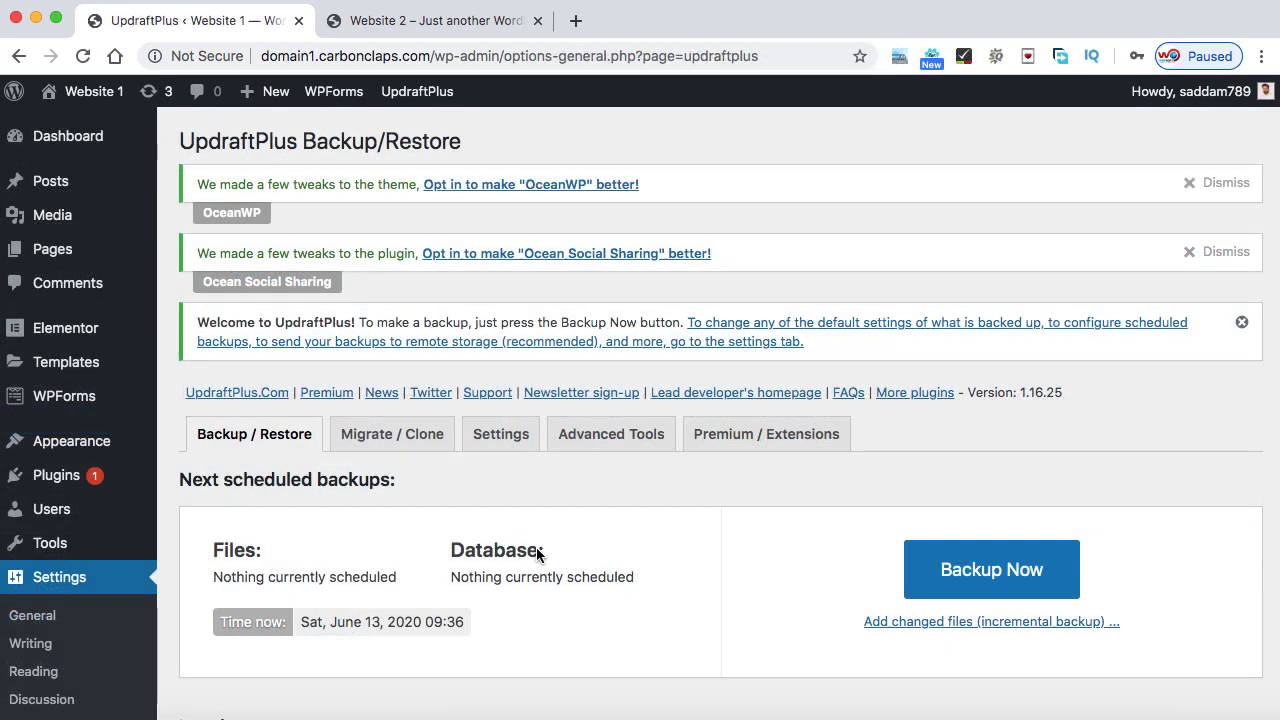
scroll(783, 505, "down", 5)
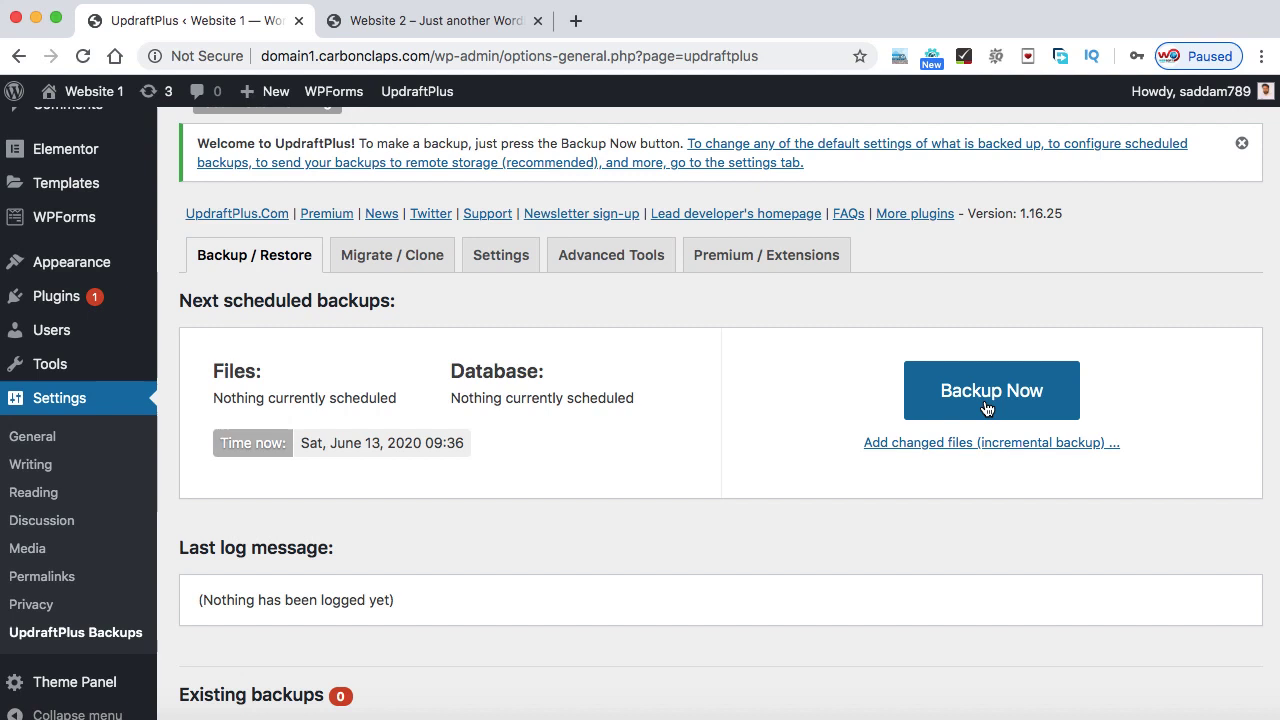
left_click(994, 392)
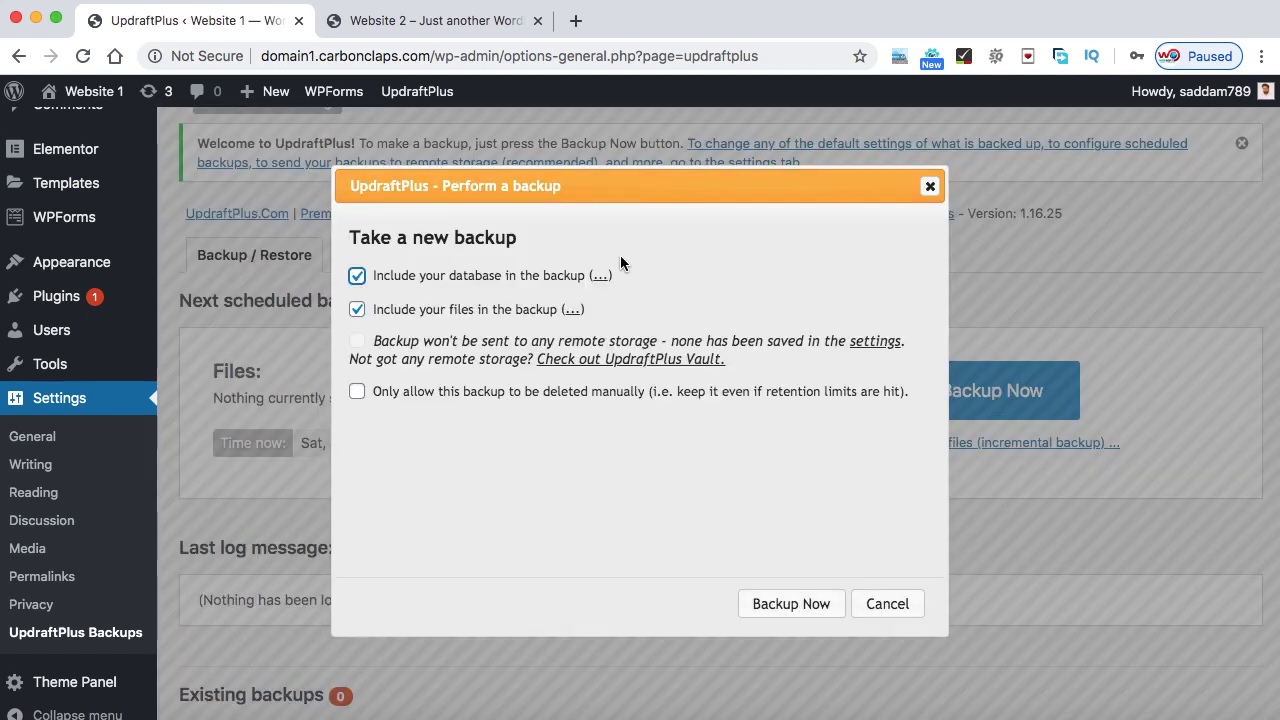
left_click(357, 392)
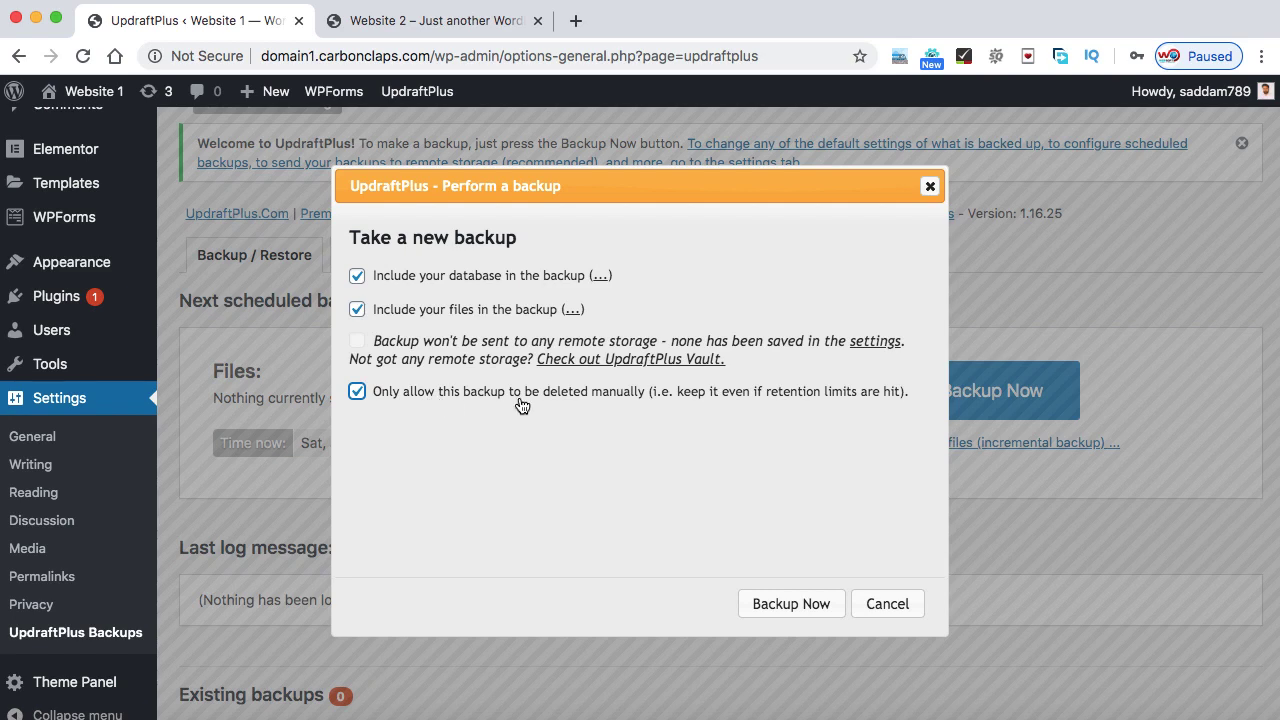
left_click(777, 606)
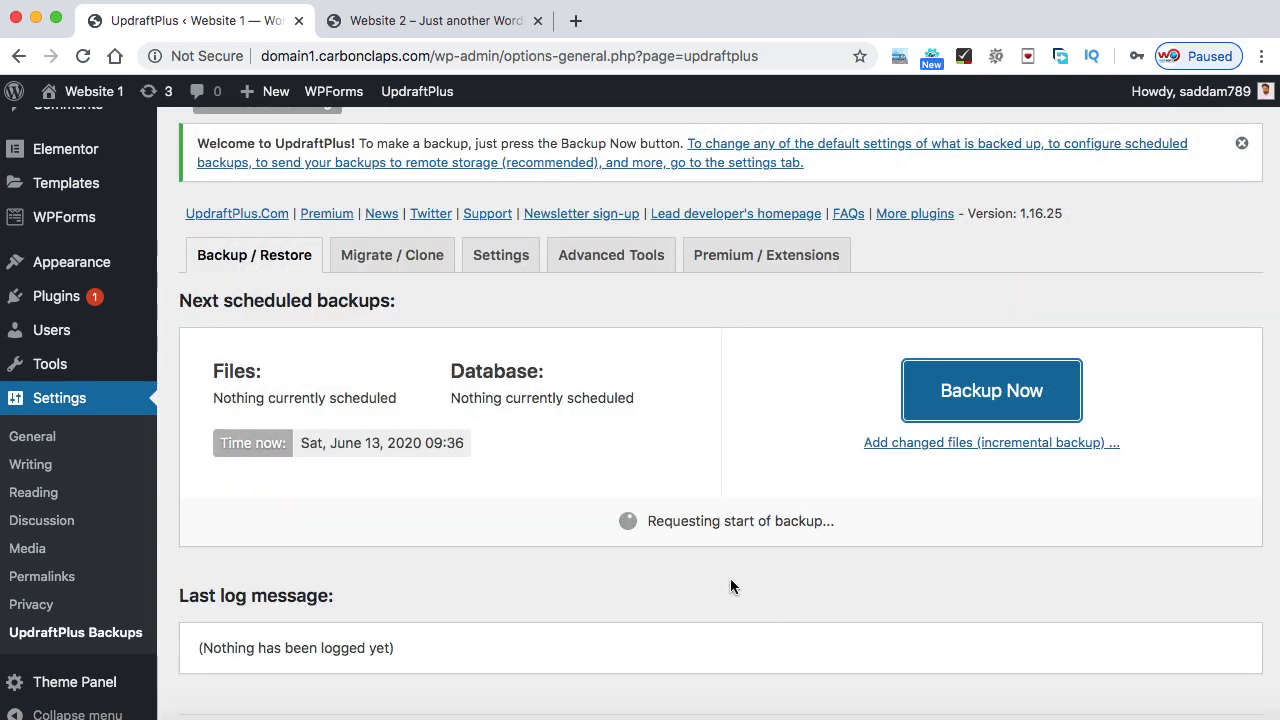
scroll(730, 586, "down", 2)
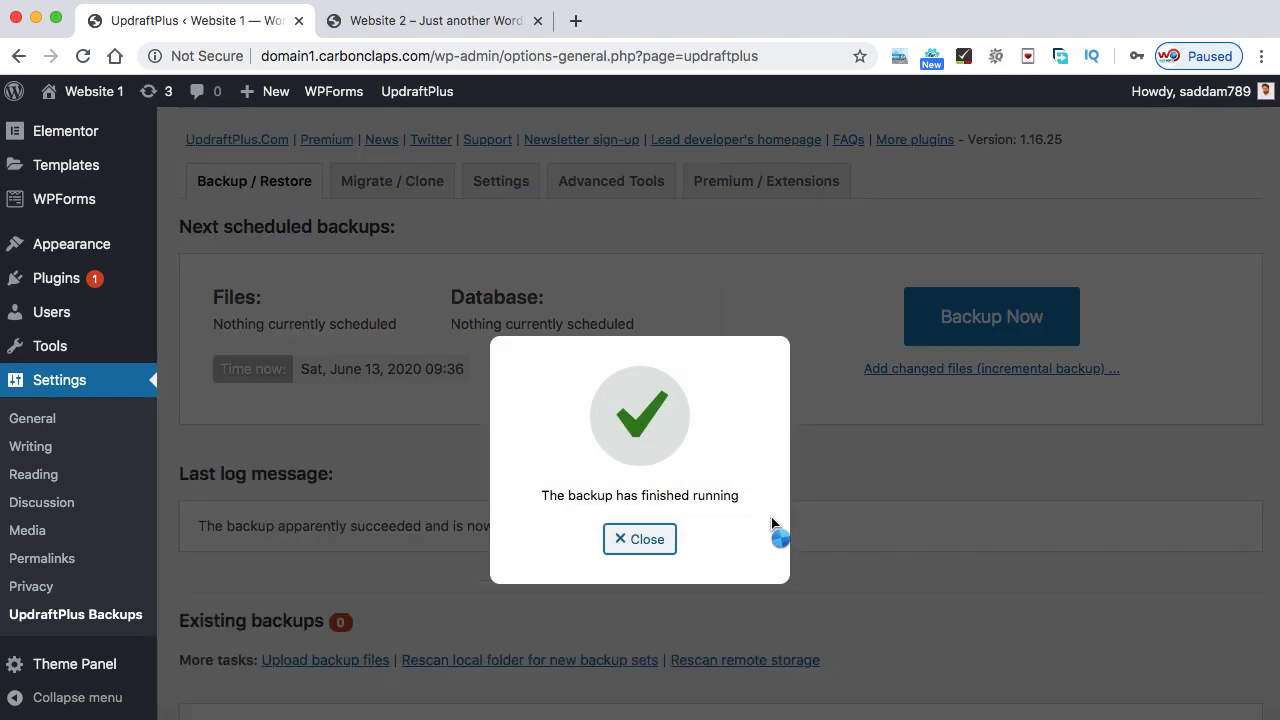
- Prepare the db, plugins, themes, uploads and others backup parts for download
left_click(643, 540)
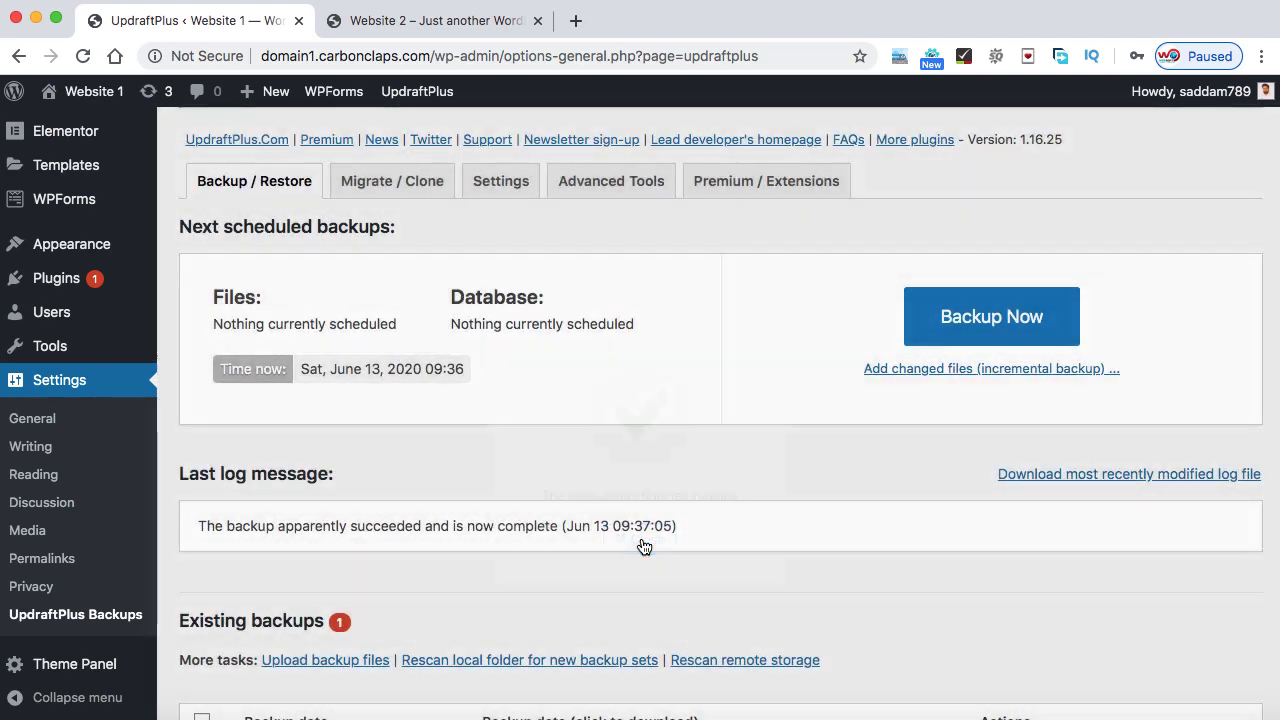
scroll(643, 545, "down", 1)
scroll(643, 545, "down", 3)
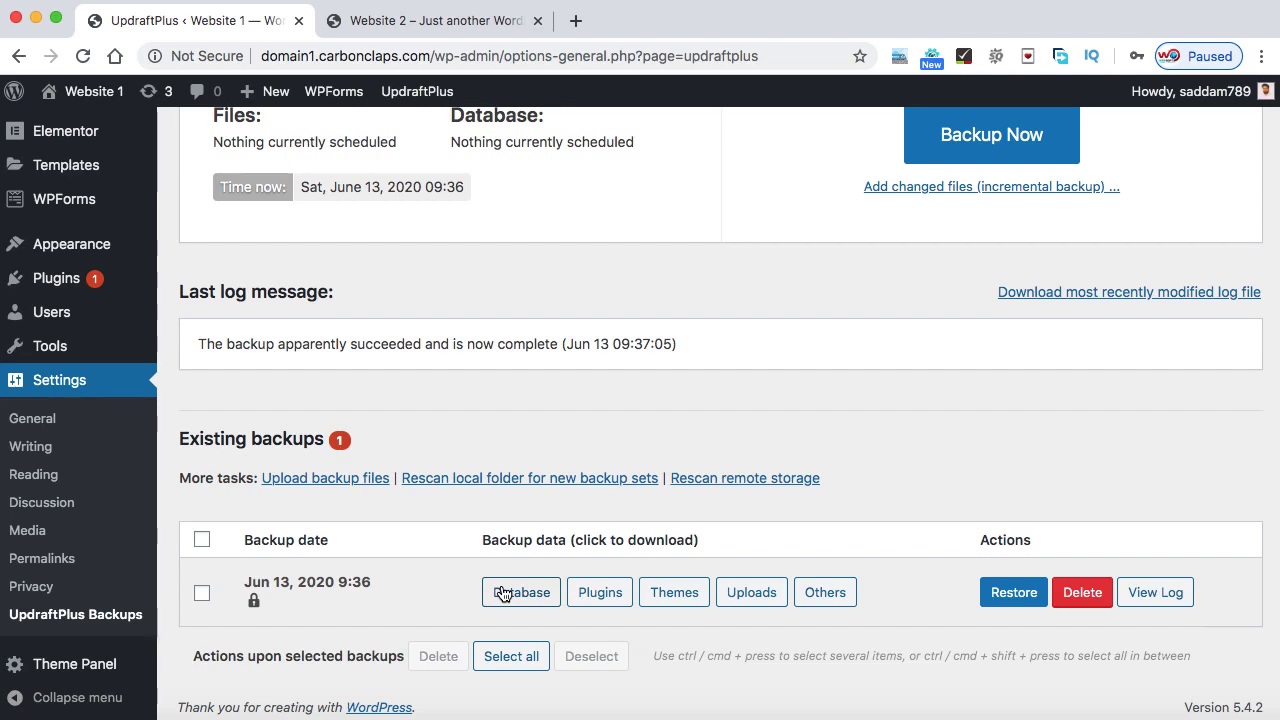
left_click(519, 593)
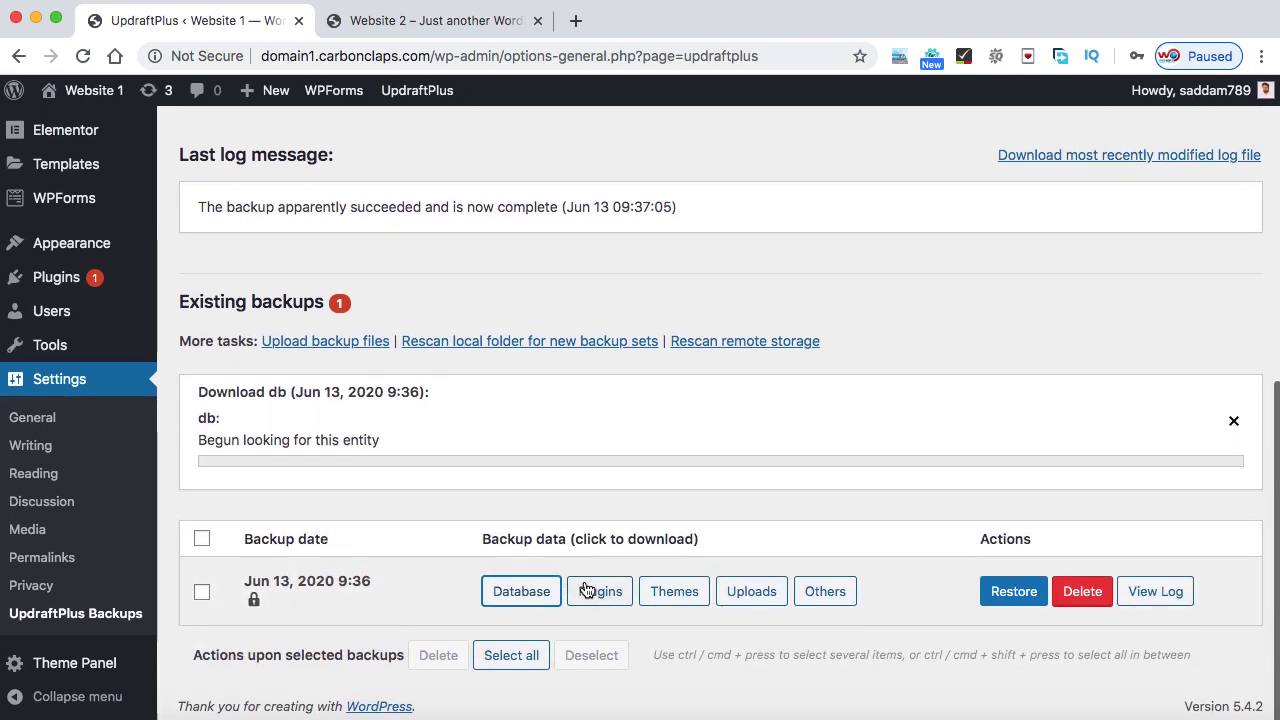
left_click(594, 589)
left_click(672, 590)
left_click(751, 590)
left_click(818, 590)
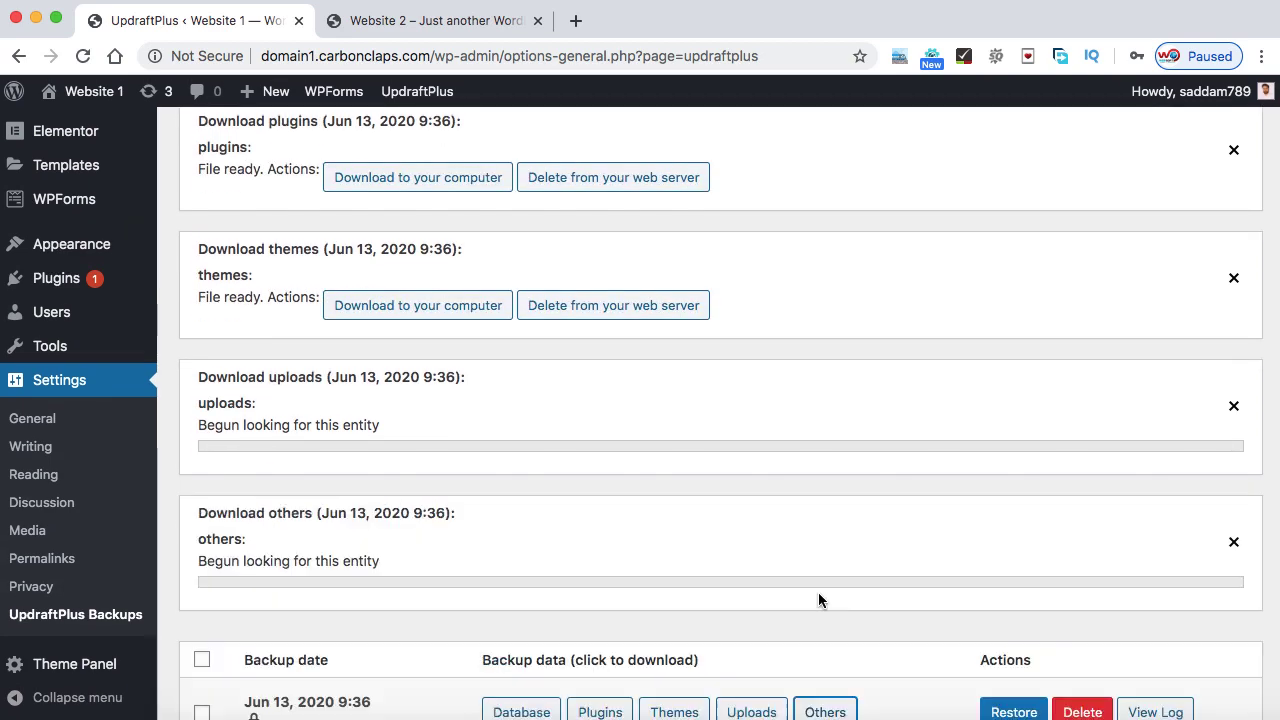
scroll(818, 600, "up", 3)
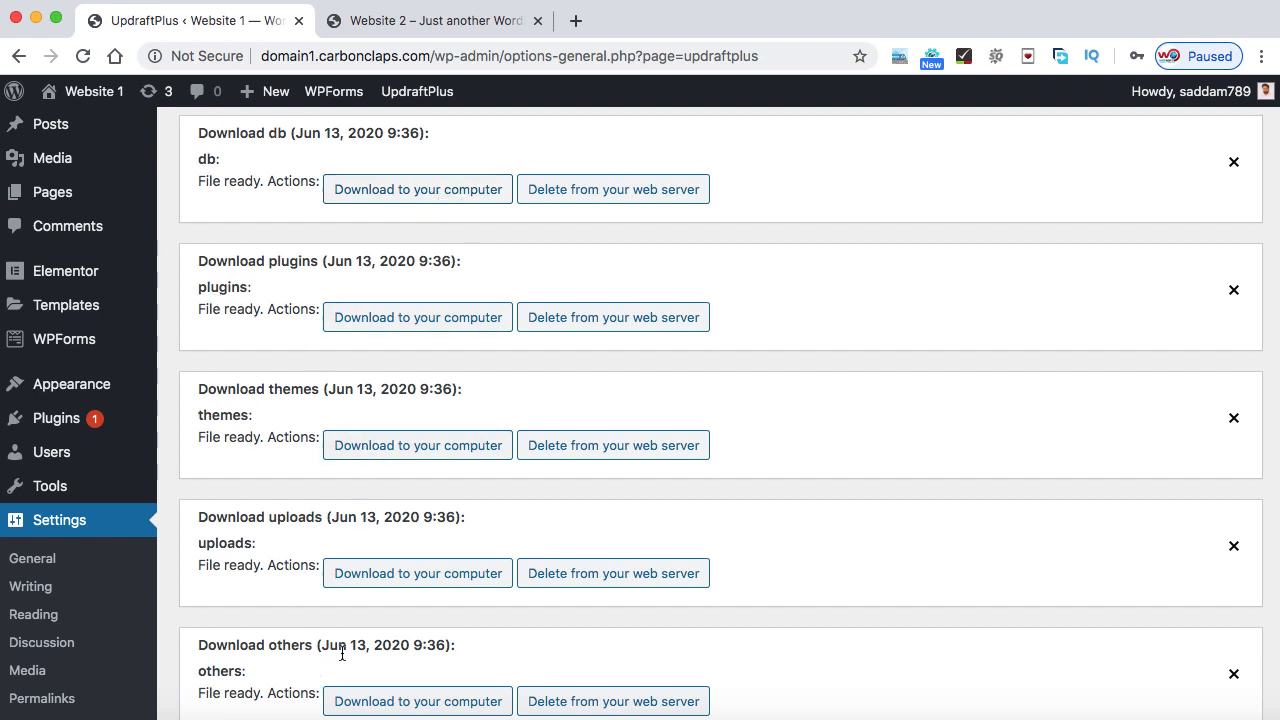
- Save the database backup into a new Desktop folder named 'Domain 1 back'
left_click(412, 195)
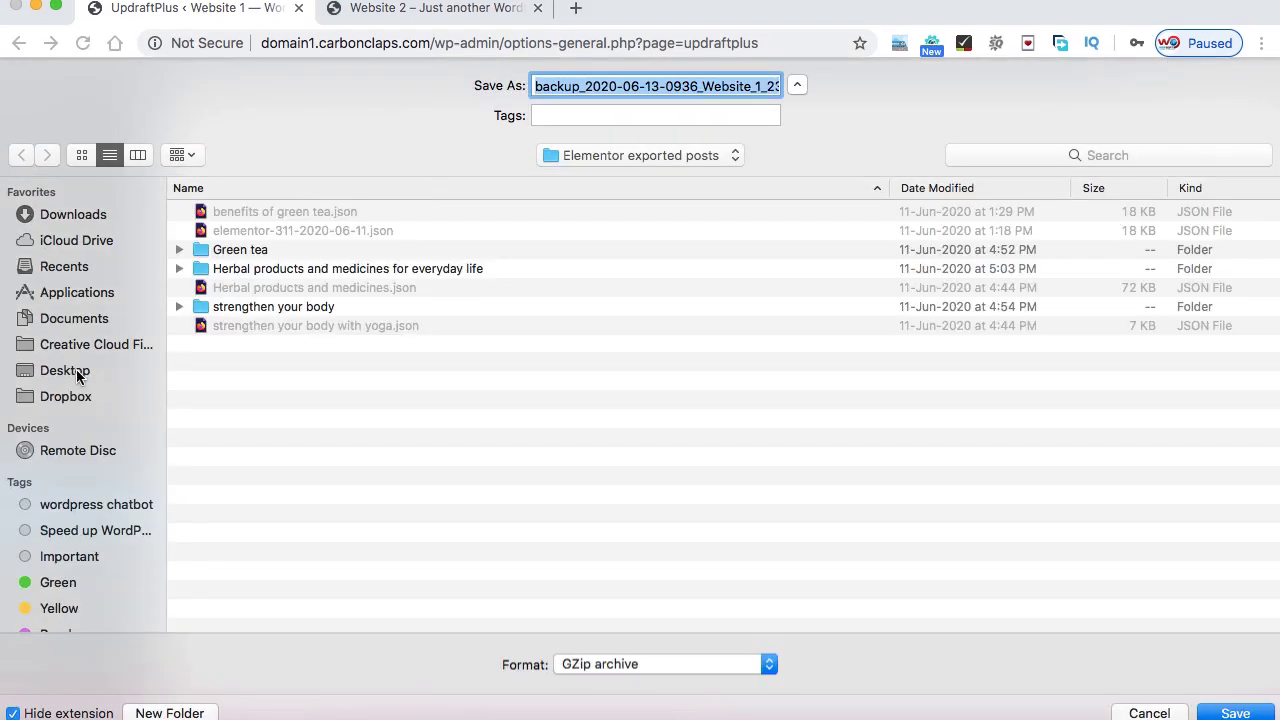
left_click(76, 369)
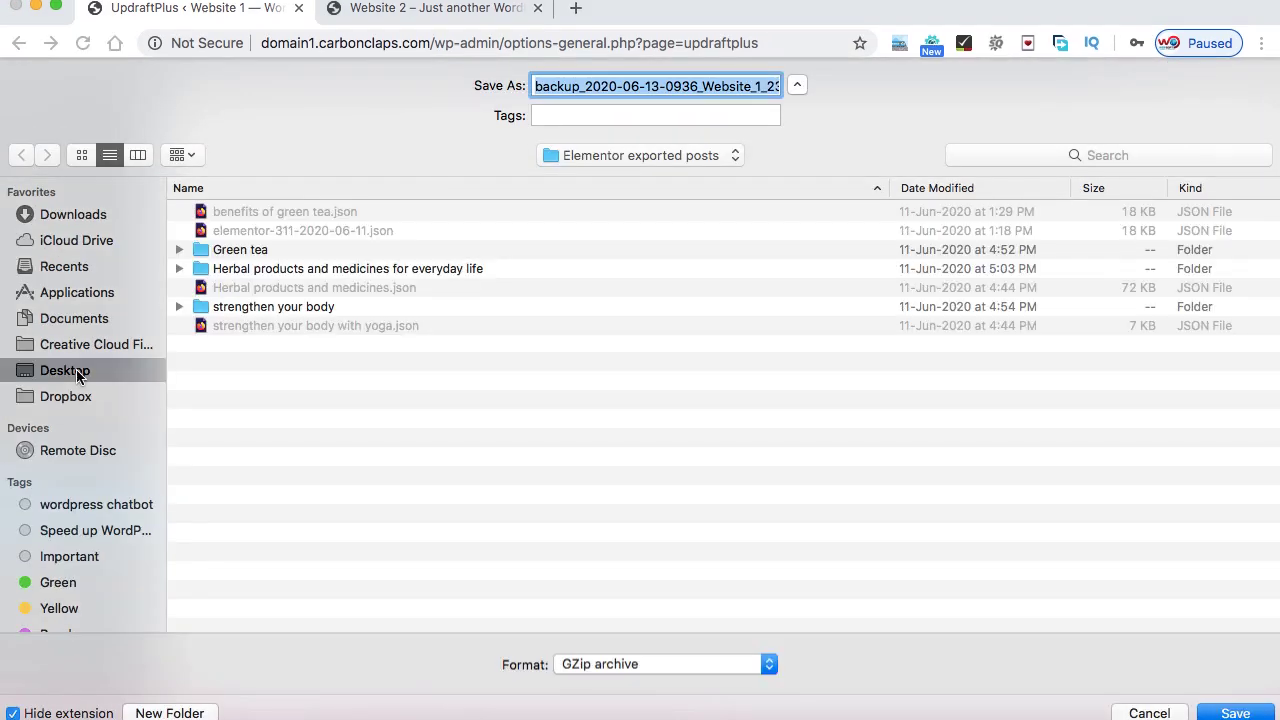
left_click(170, 712)
type("Domain 1 back")
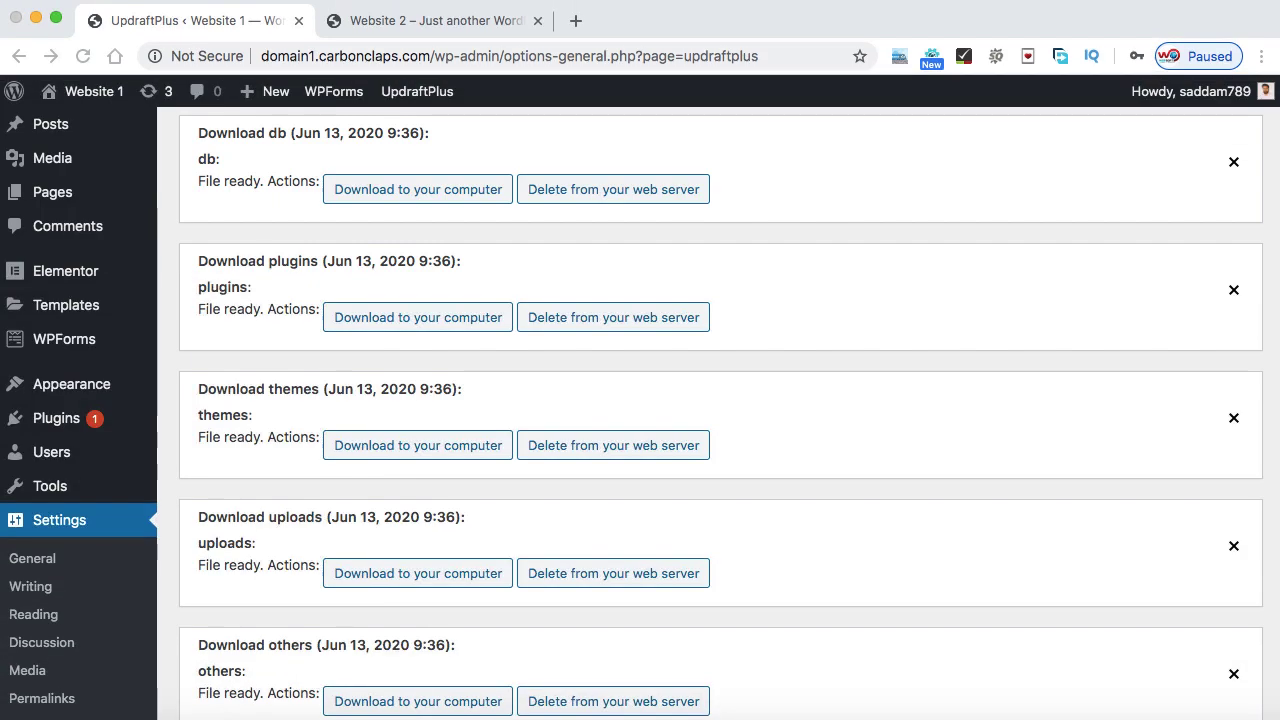
- Save the plugins, themes, uploads and others archives to the same folder
left_click(408, 320)
scroll(420, 290, "down", 2)
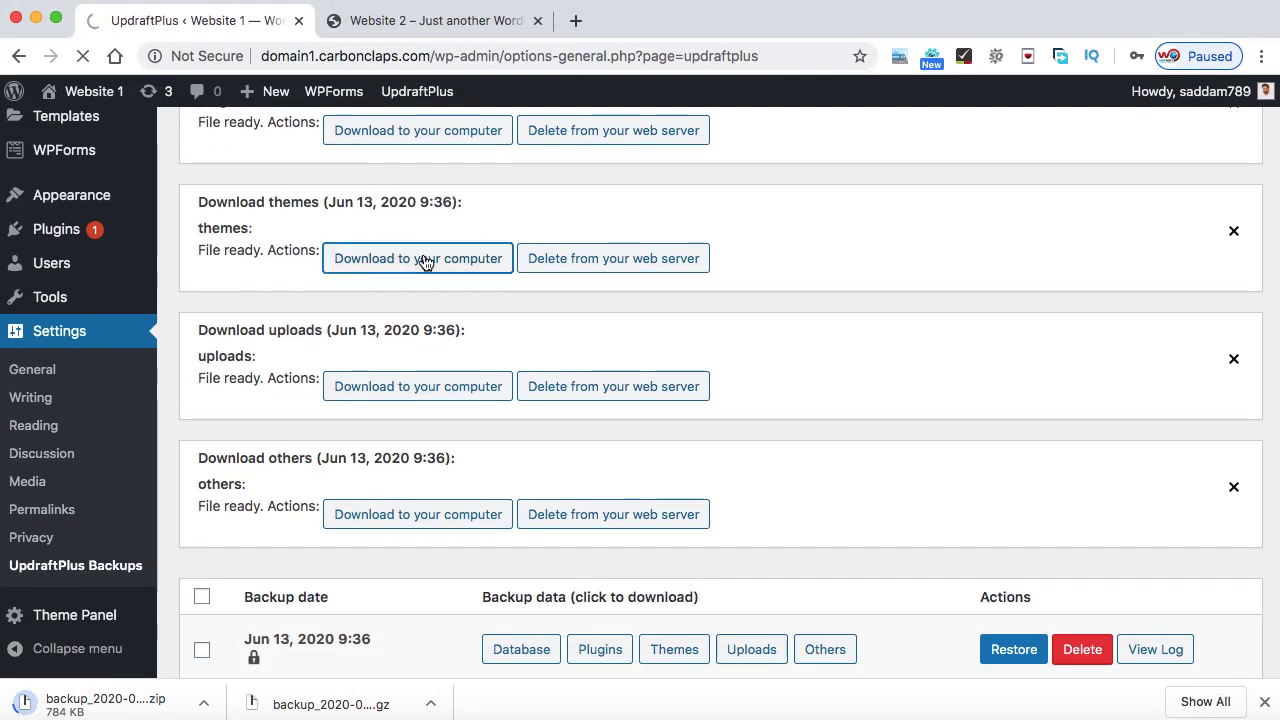
left_click(424, 262)
key("Return")
left_click(428, 383)
key("Return")
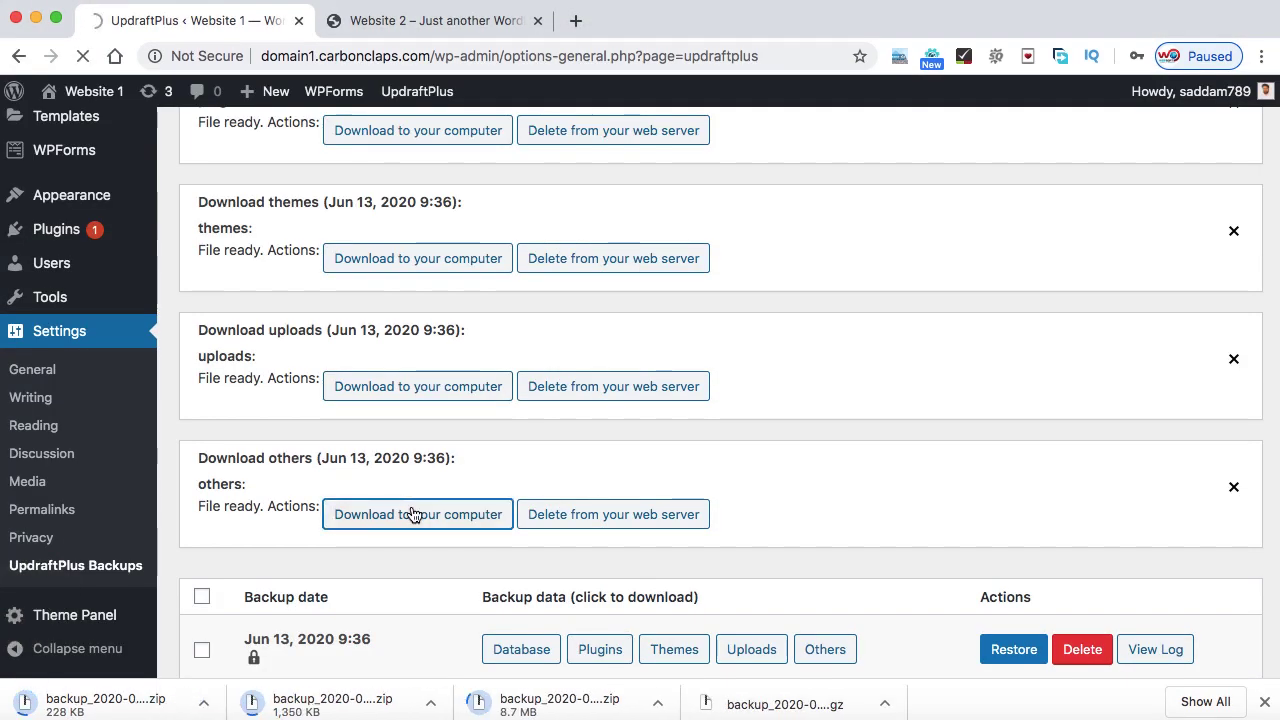
key("Return")
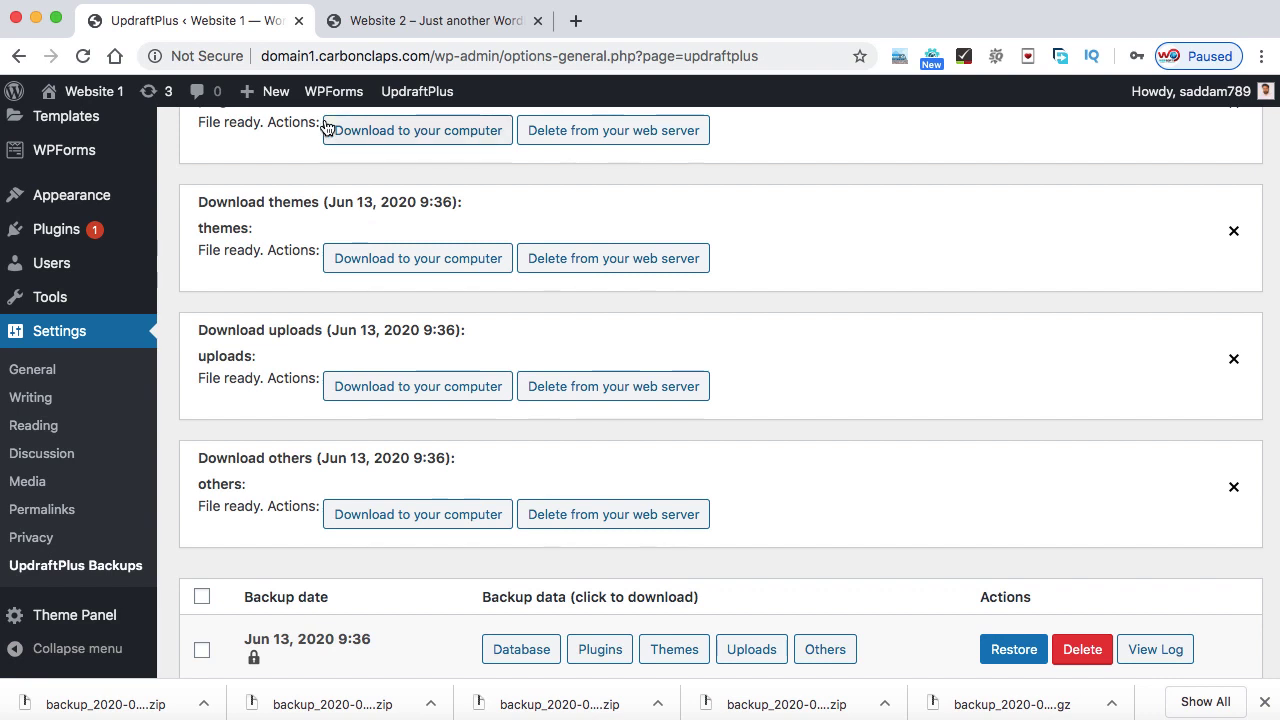
- Close the Website 1 admin tab and load domain2.carbonclaps.com/wp-admin
left_click(298, 21)
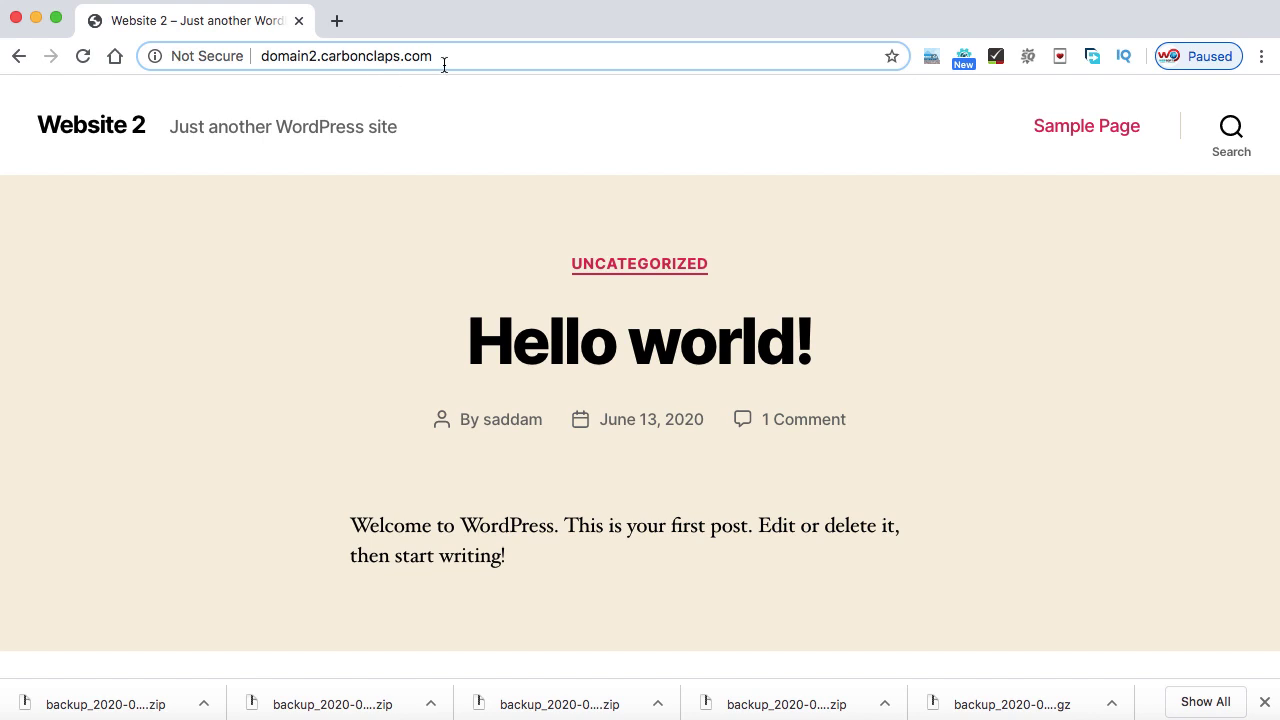
type("/wp-ad")
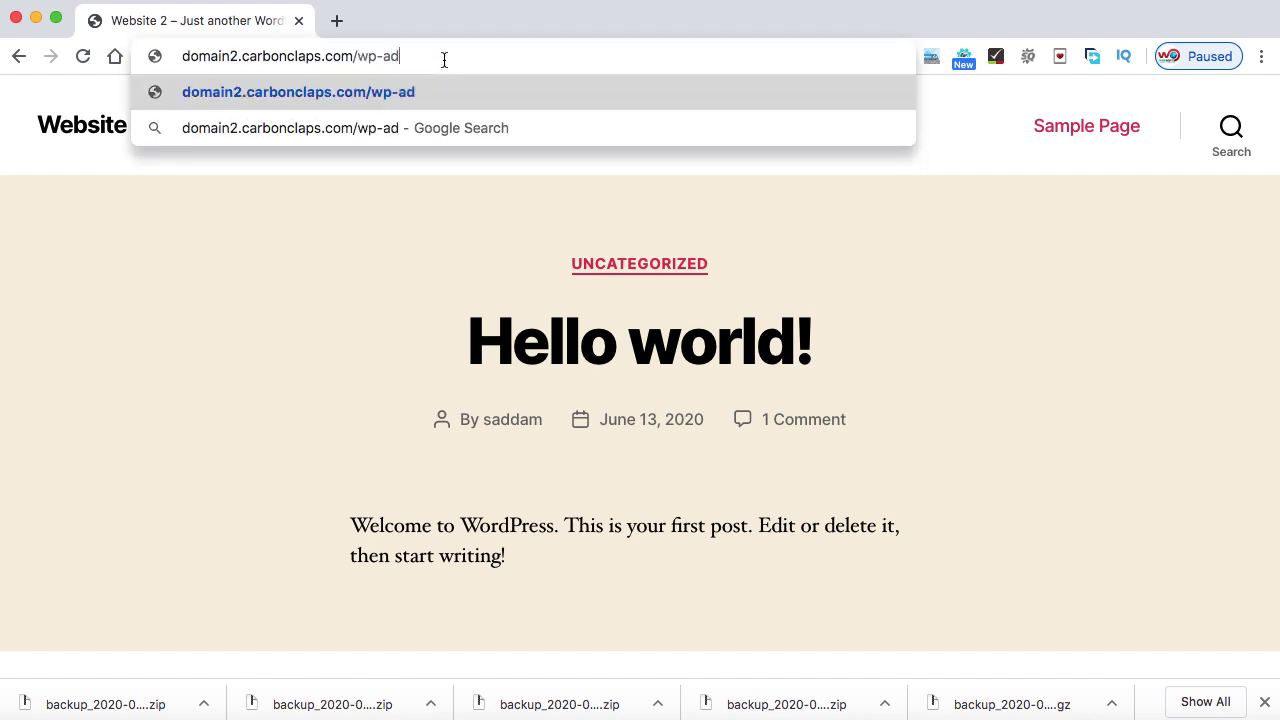
type("min")
key("Return")
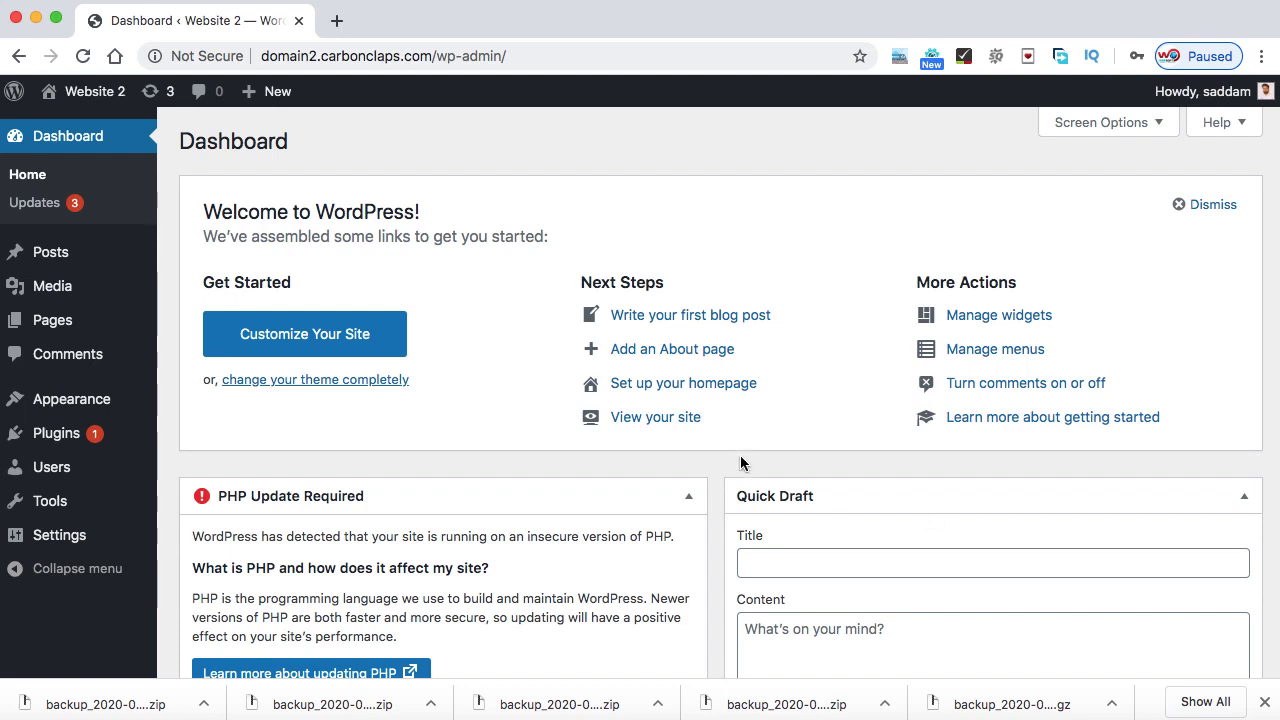
- In a new tab, go to wpscratch.com, search 'updraft' and open the Updraft Migrator page
left_click(336, 20)
type("wps")
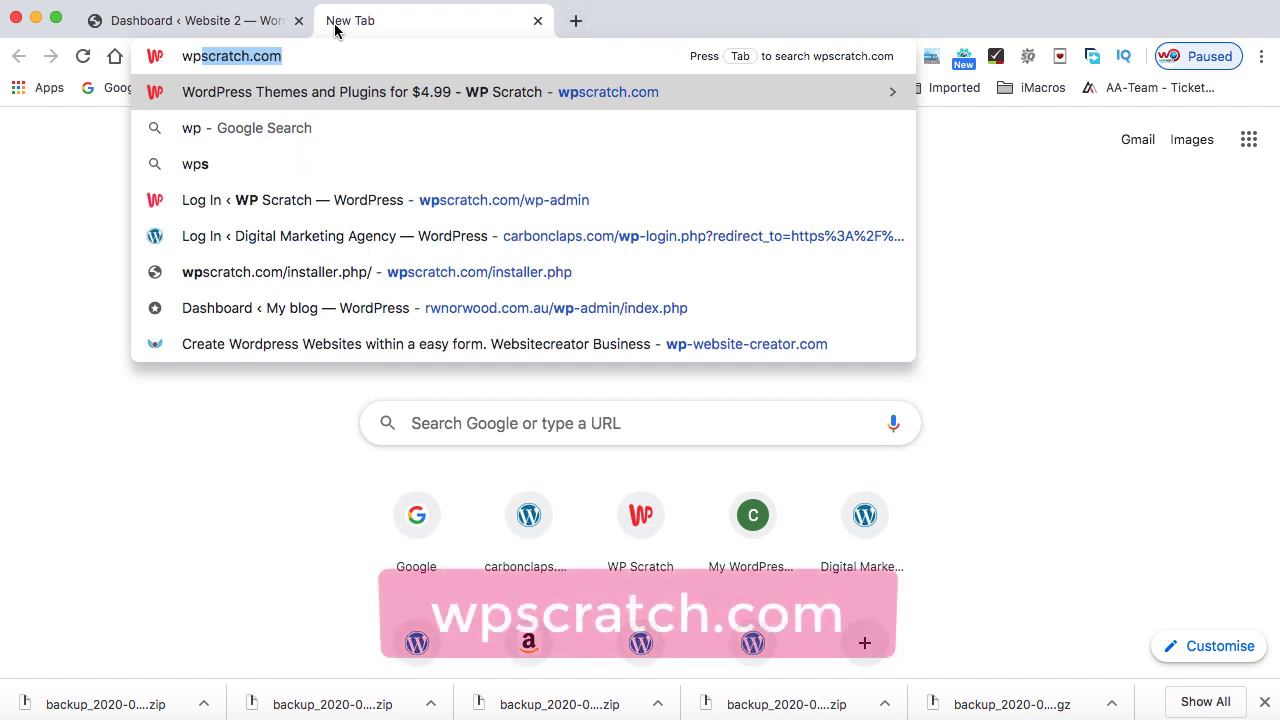
key("Right")
key("Return")
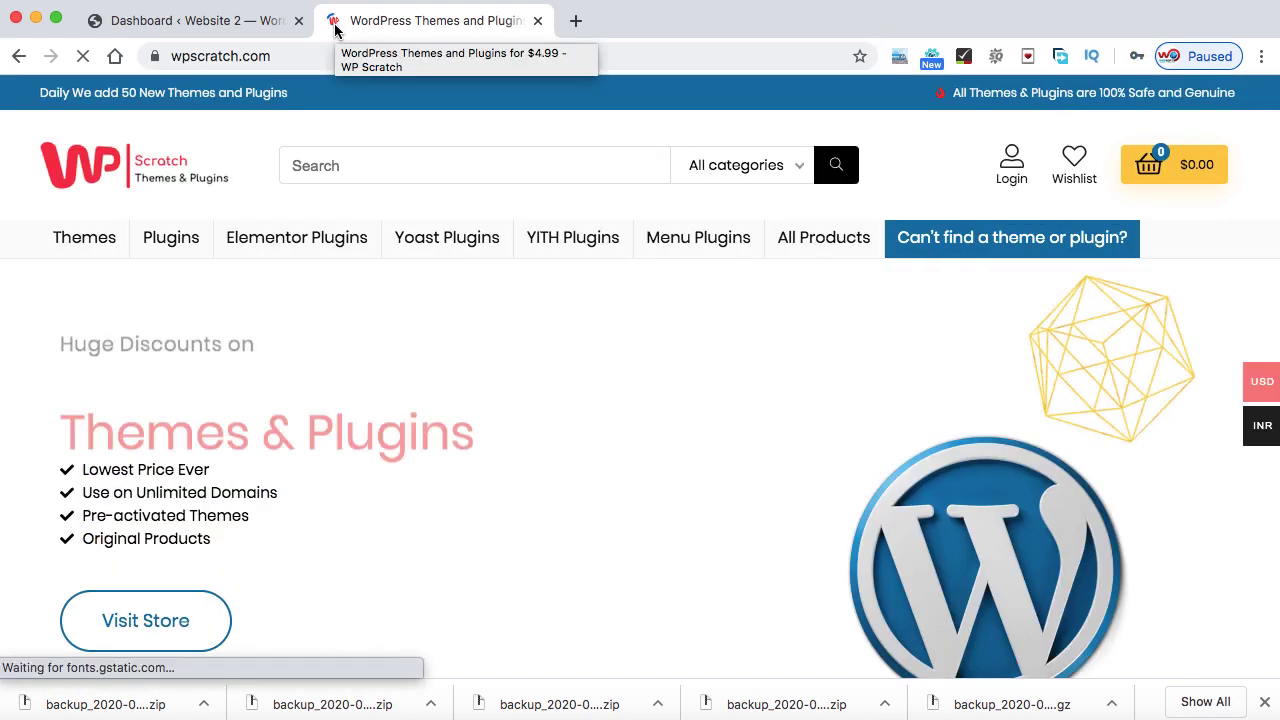
left_click(351, 164)
type("updra")
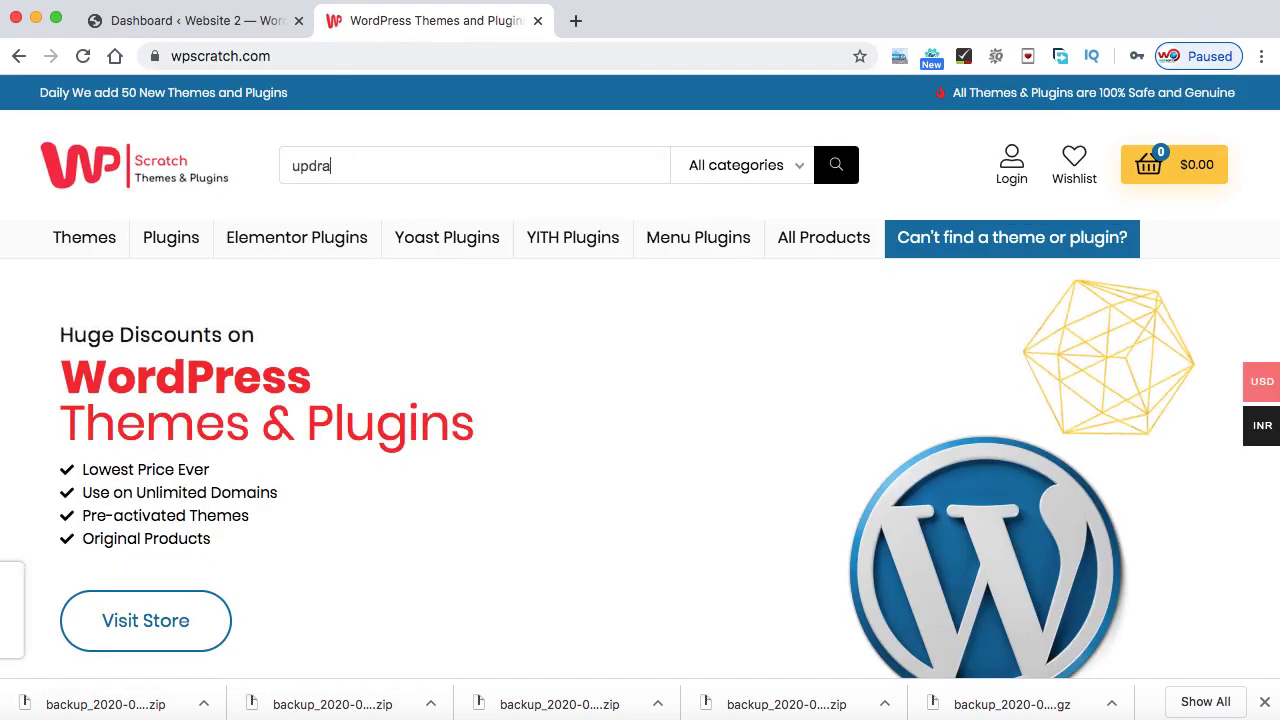
type("ft")
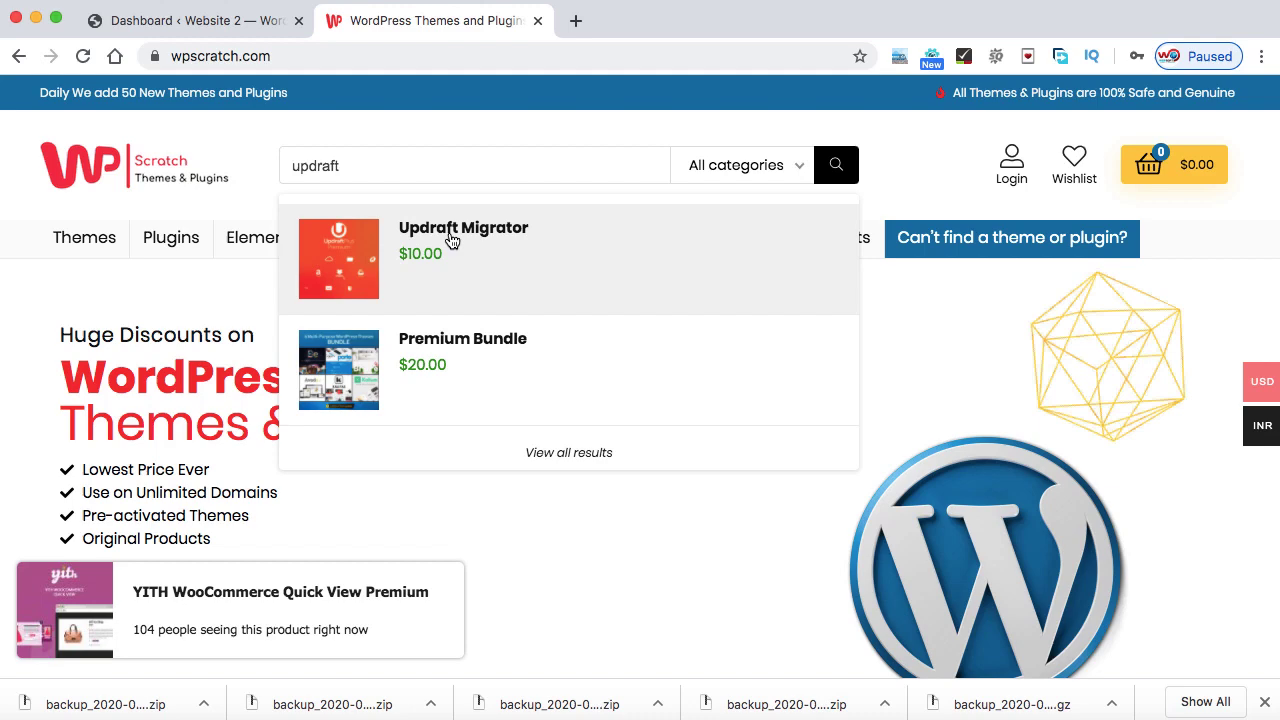
left_click(457, 232)
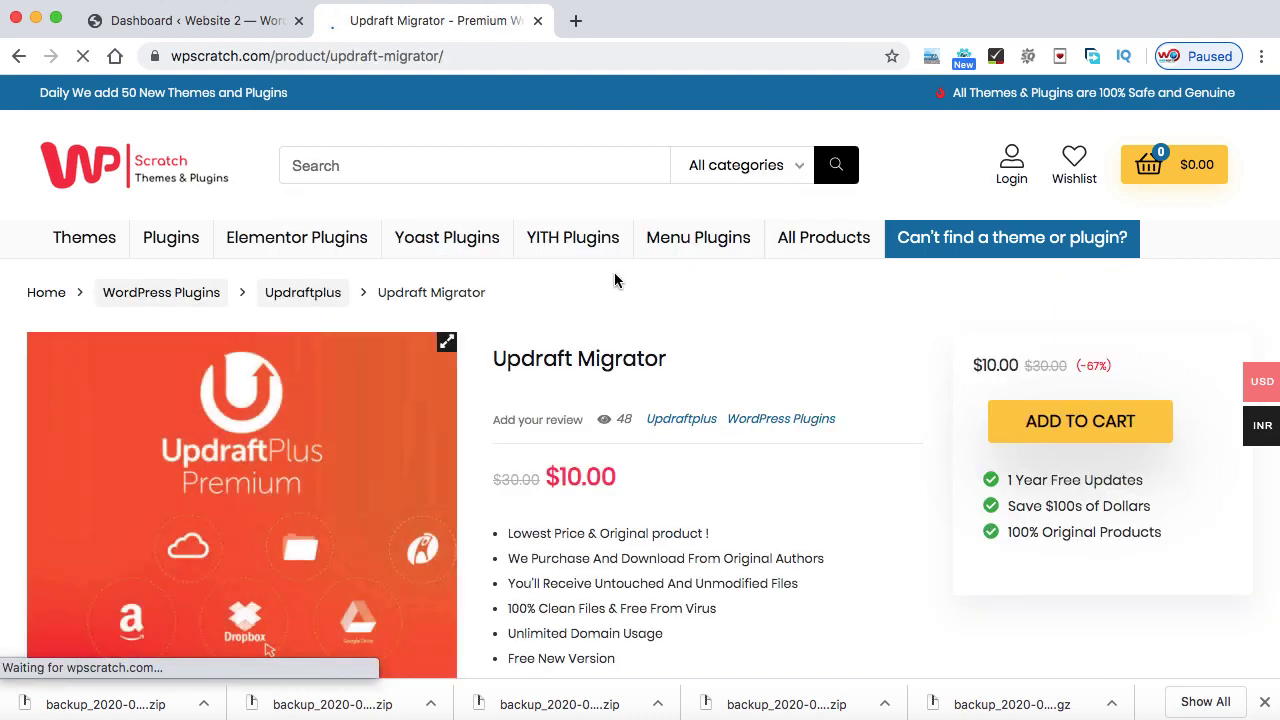
- Google 'updraft migrator' in another new tab
left_click(575, 22)
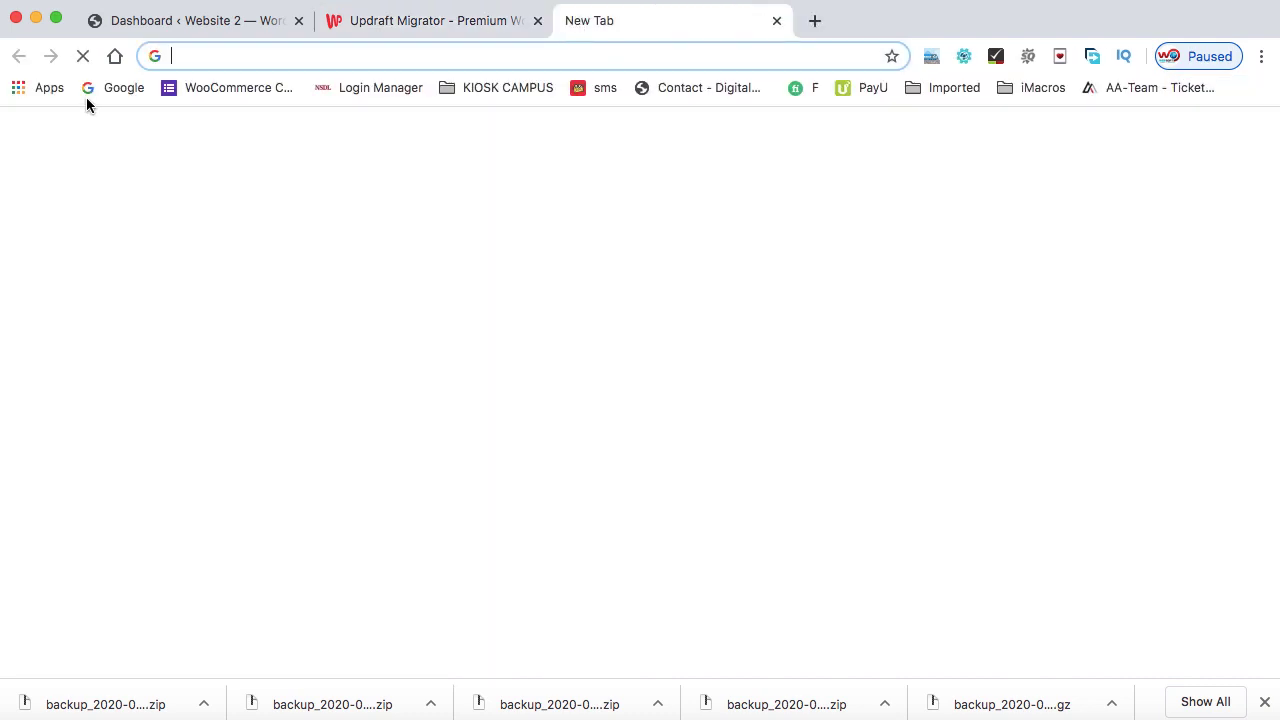
type("updraft migrator")
key("Return")
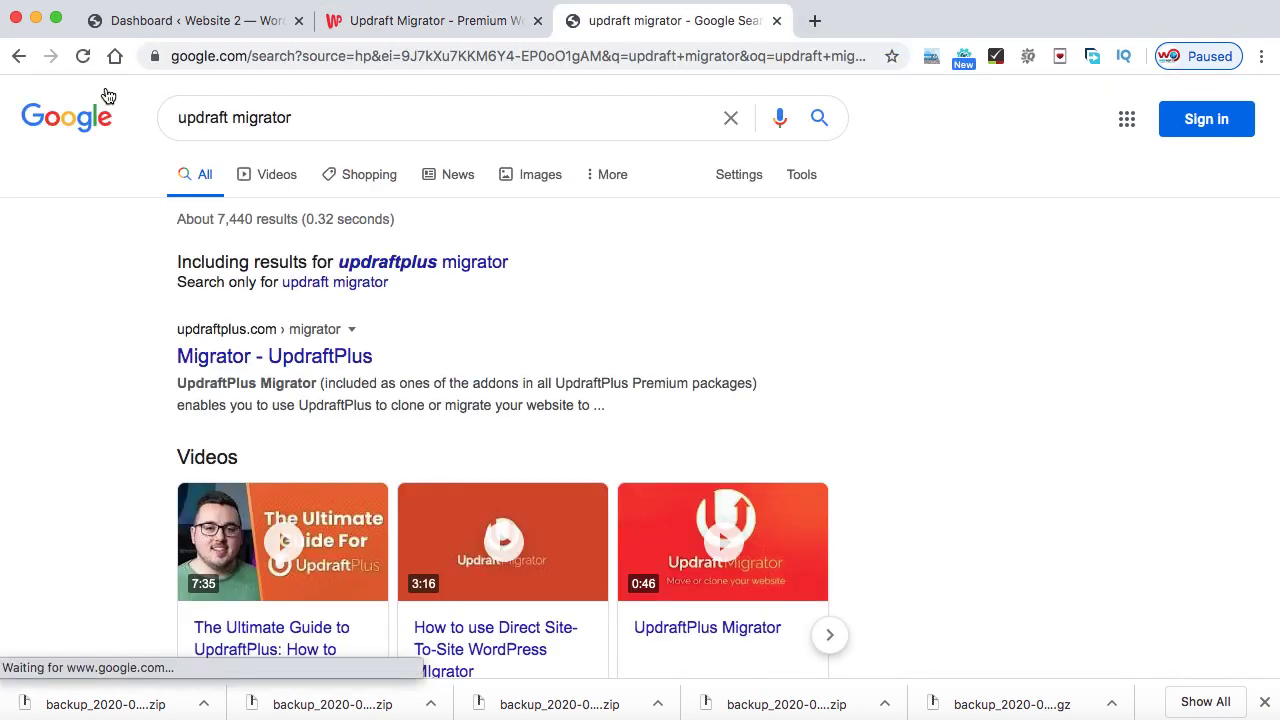
- Open the official 'Migrator - UpdraftPlus' result and scroll down to its pricing table
left_click(263, 370)
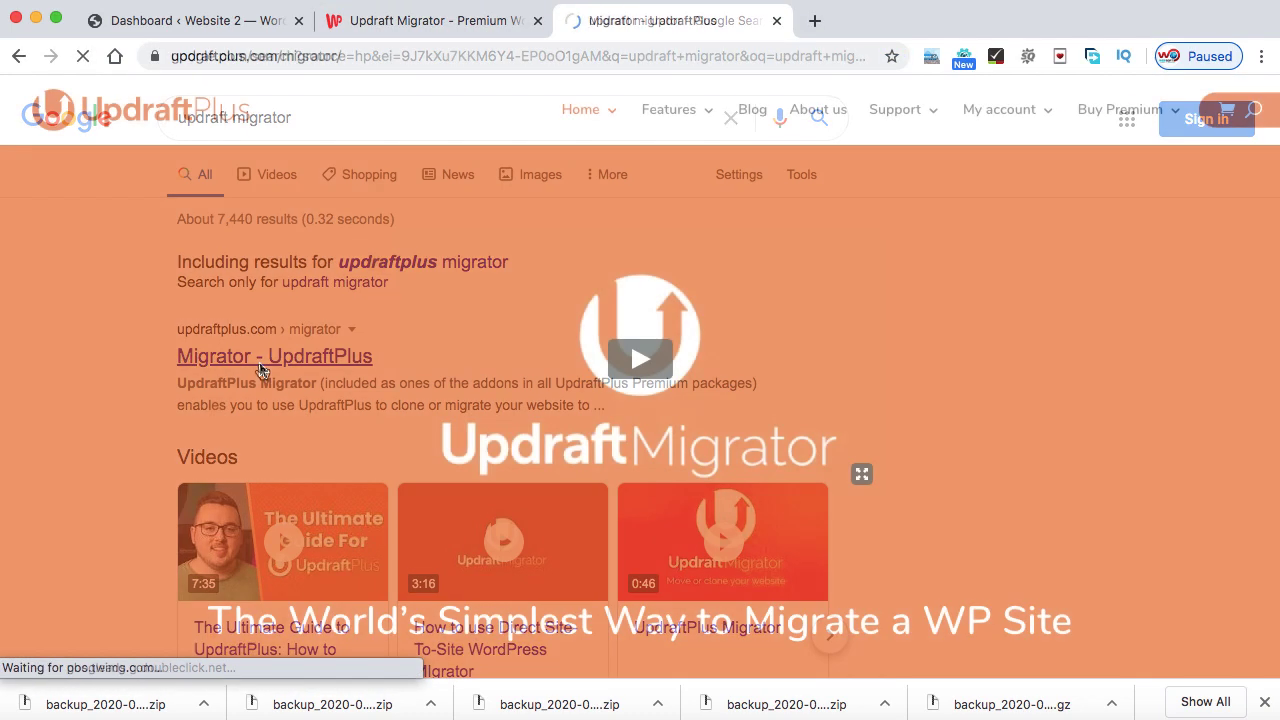
scroll(260, 364, "down", 3)
scroll(260, 364, "down", 10)
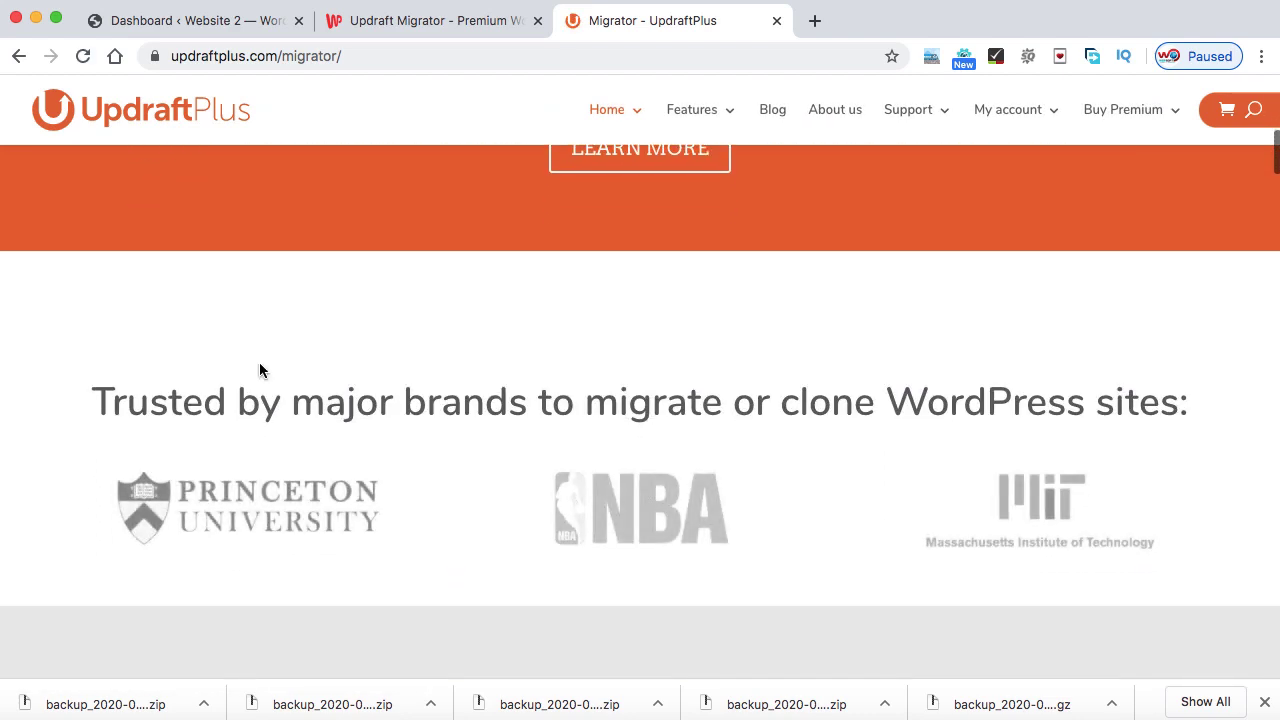
scroll(260, 368, "down", 6)
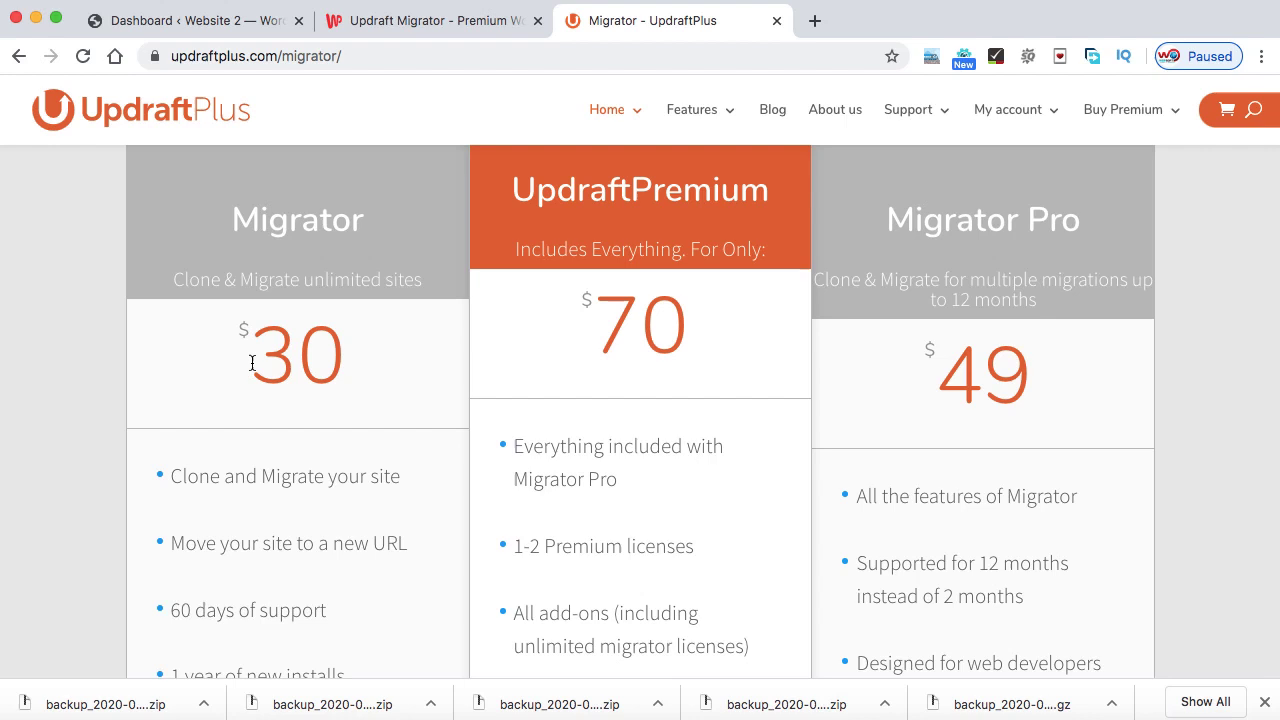
- Compare the official $30, $70 and $49 prices with WP Scratch's $10.00 listing
left_click(415, 34)
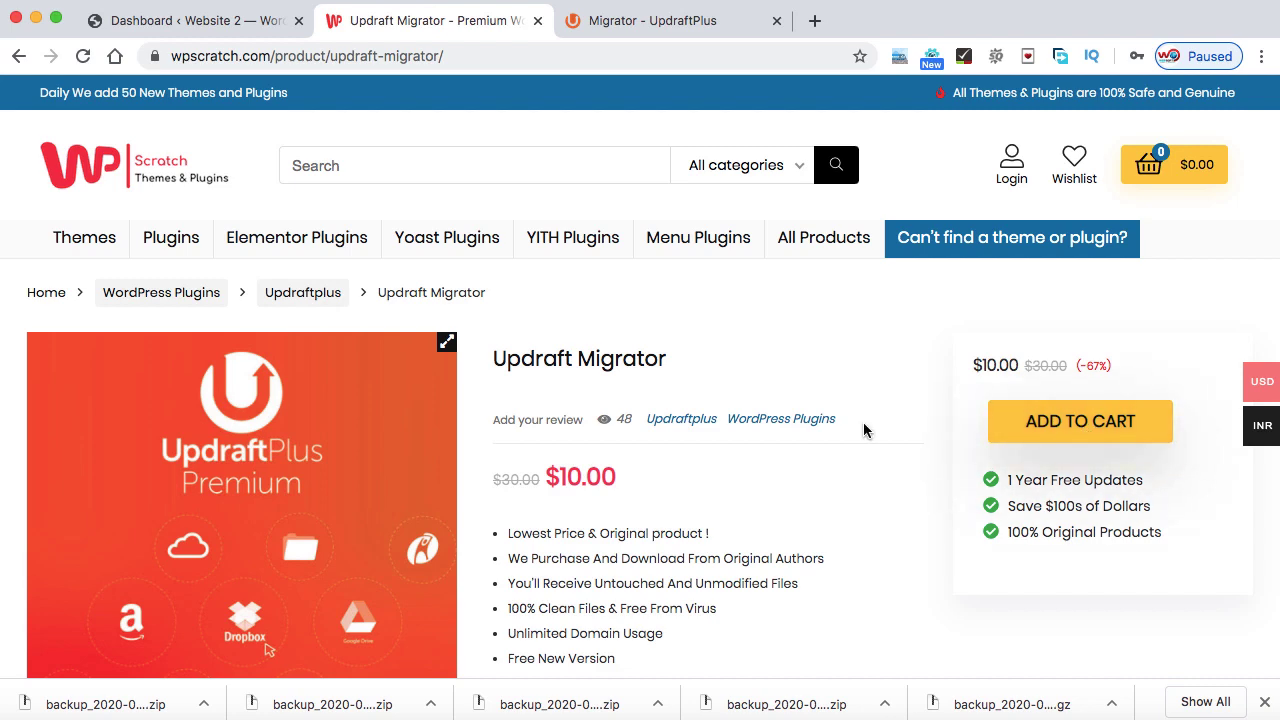
scroll(865, 430, "down", 1)
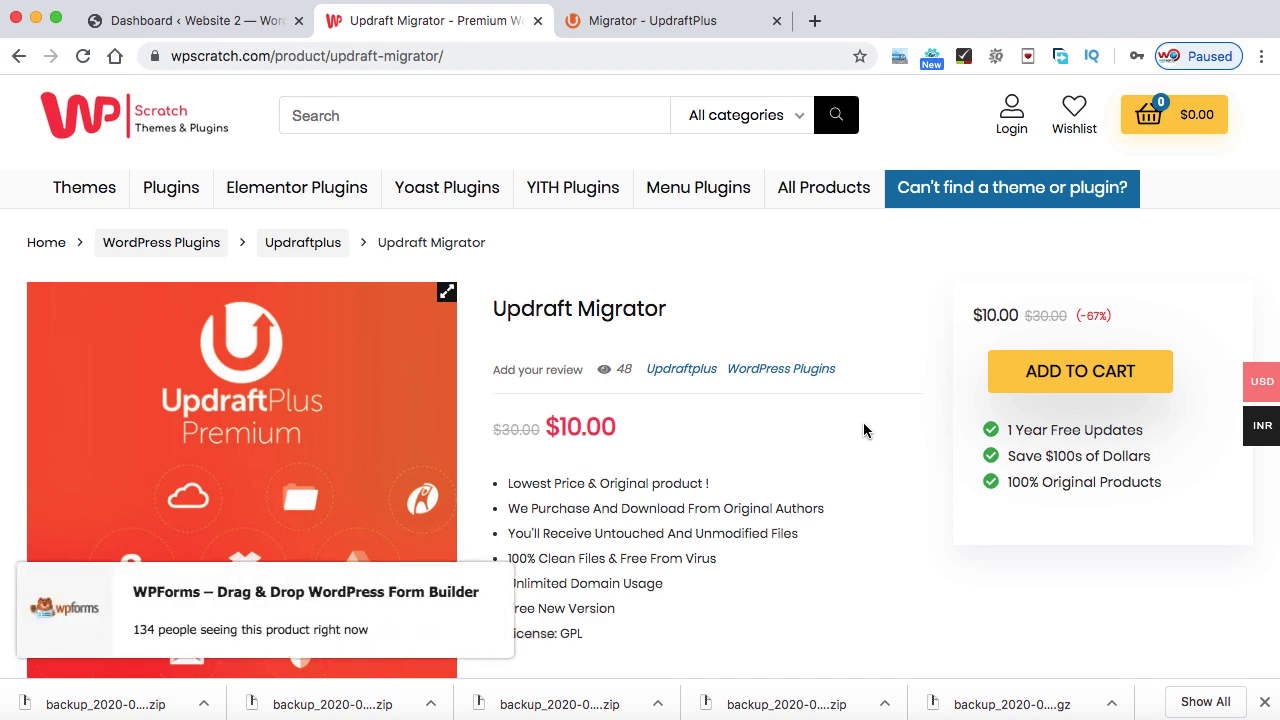
scroll(864, 424, "down", 3)
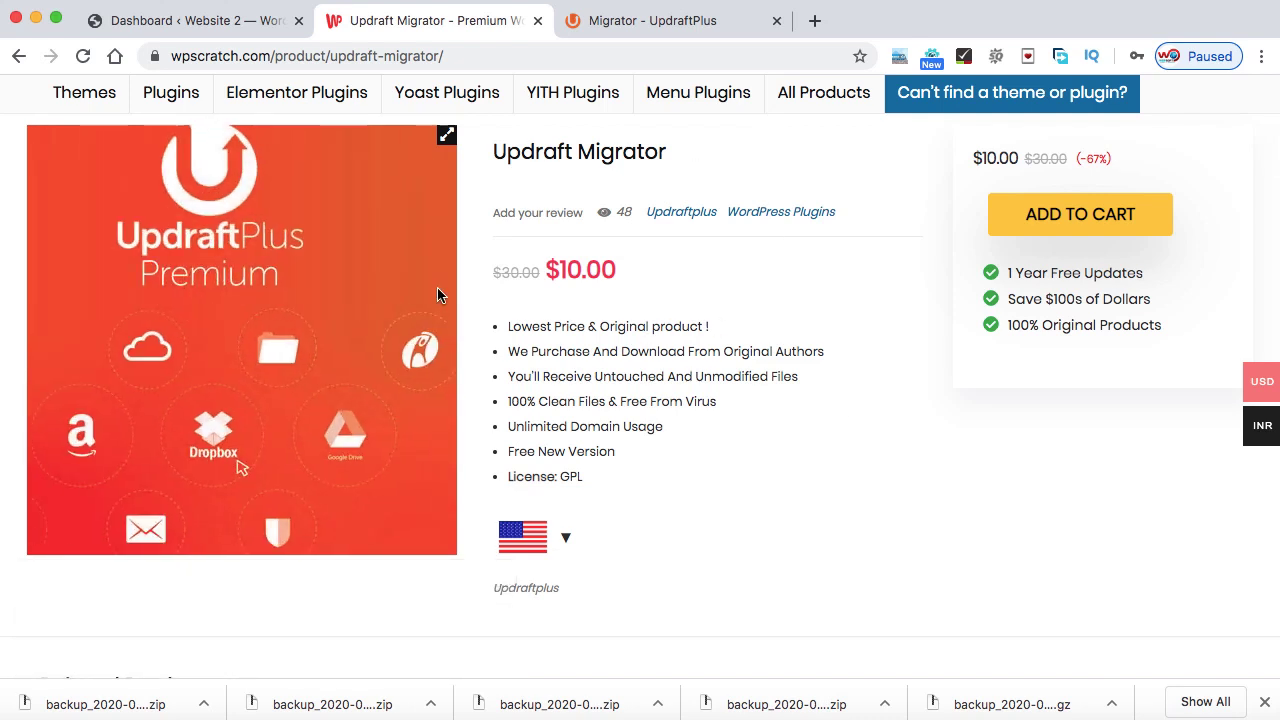
left_click(656, 20)
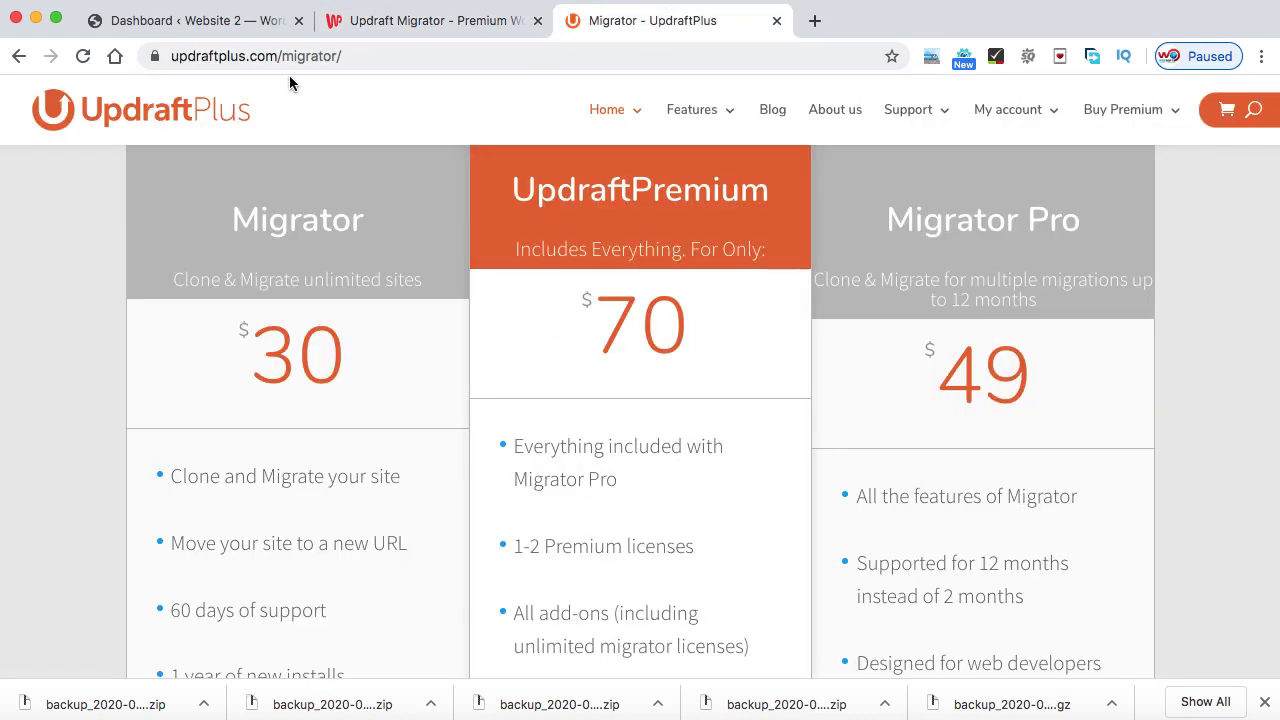
left_click(425, 25)
scroll(688, 410, "up", 1)
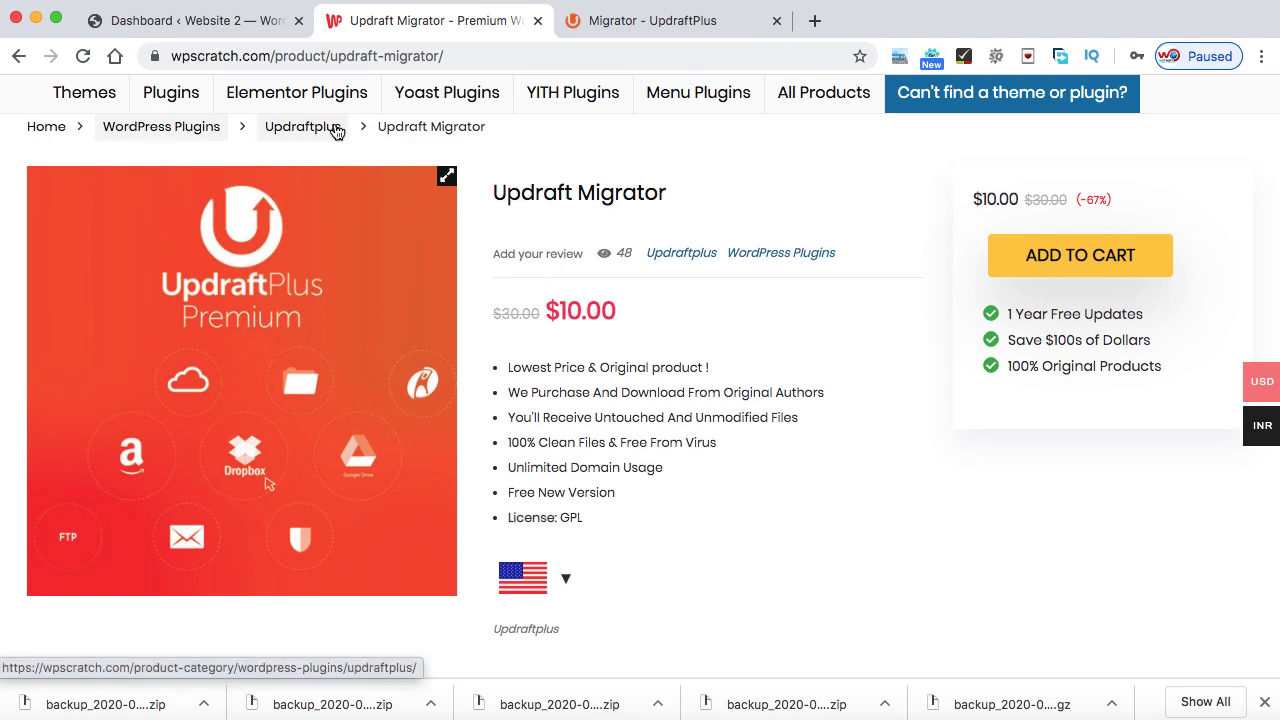
- Open Plugins > Add New on the Website 2 admin dashboard
left_click(177, 22)
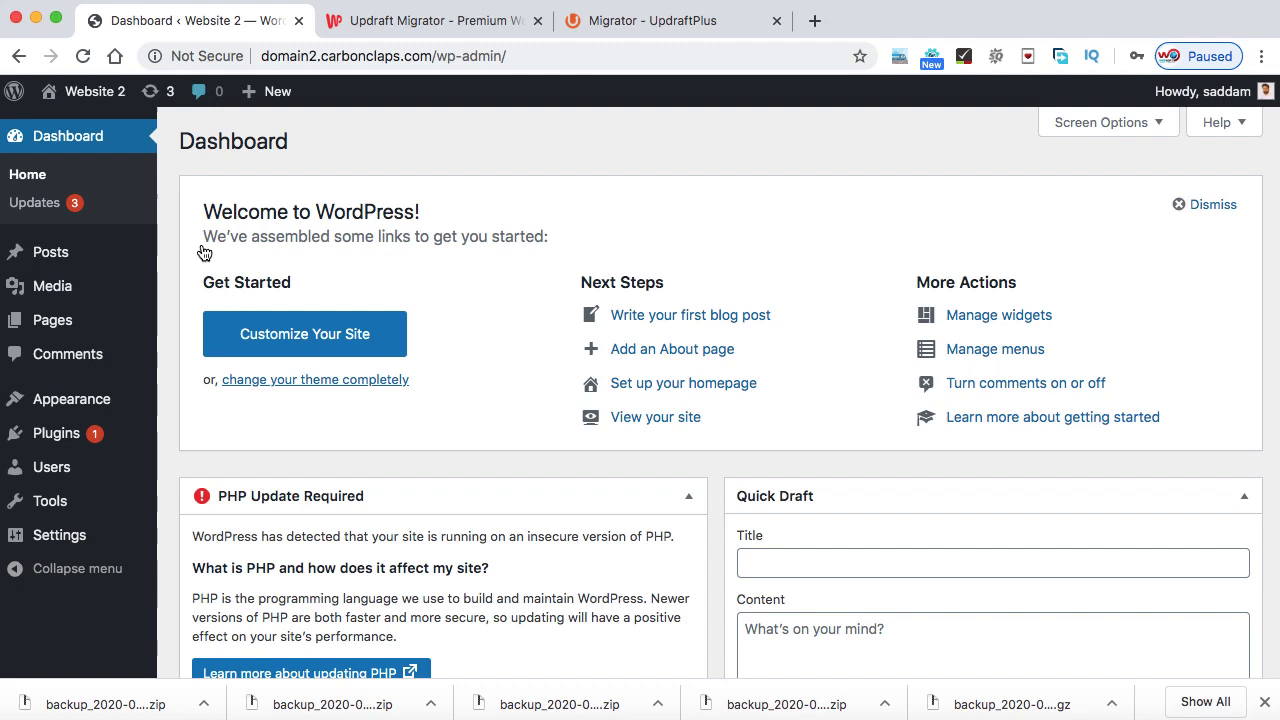
mouse_move(120, 443)
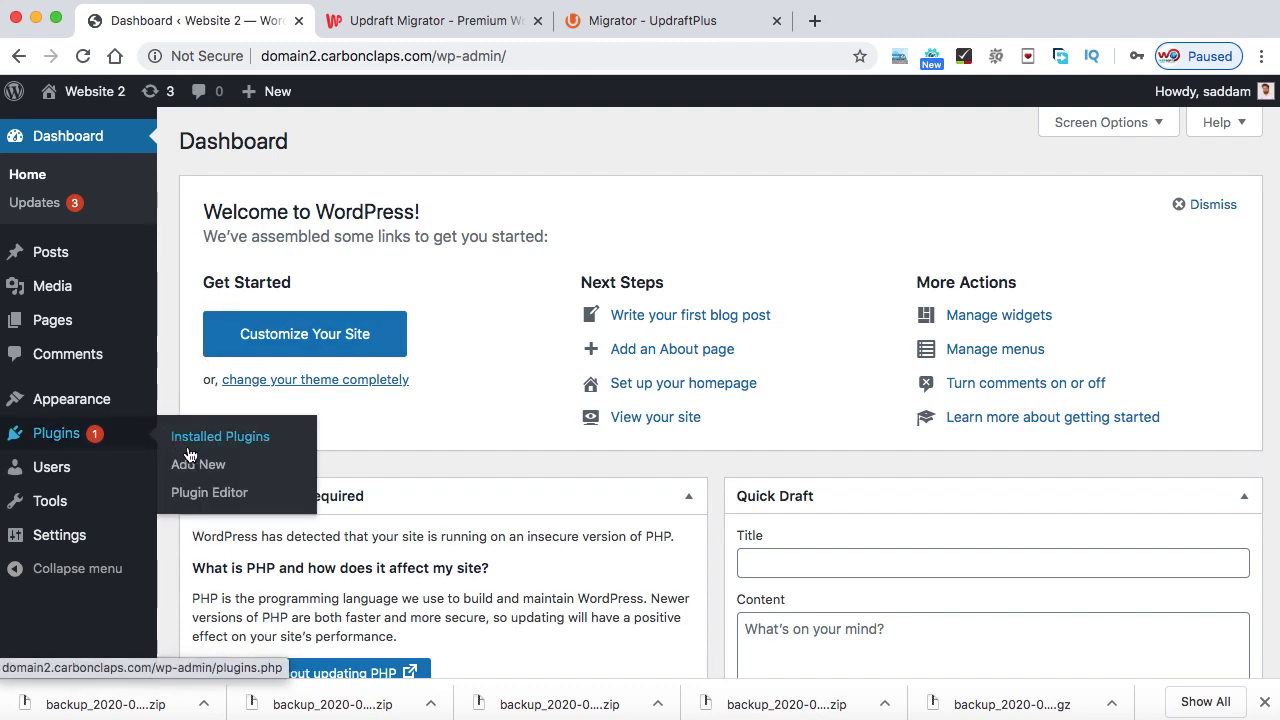
left_click(205, 474)
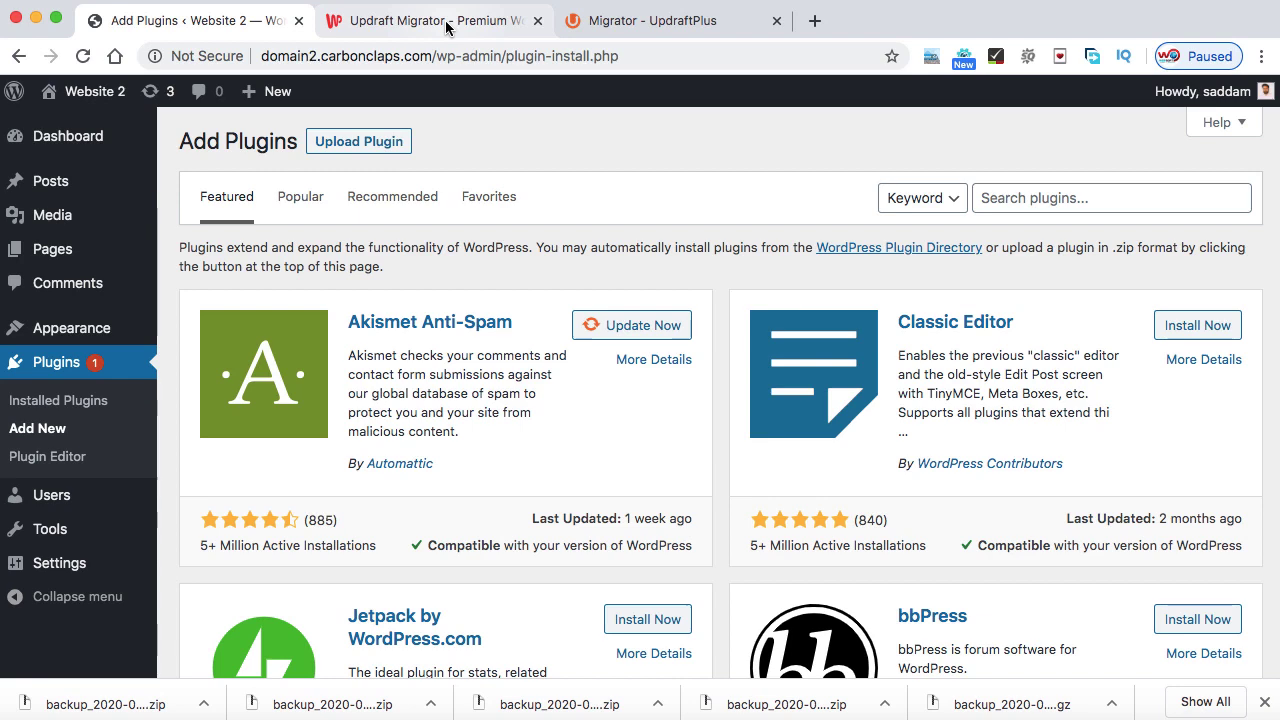
left_click(447, 28)
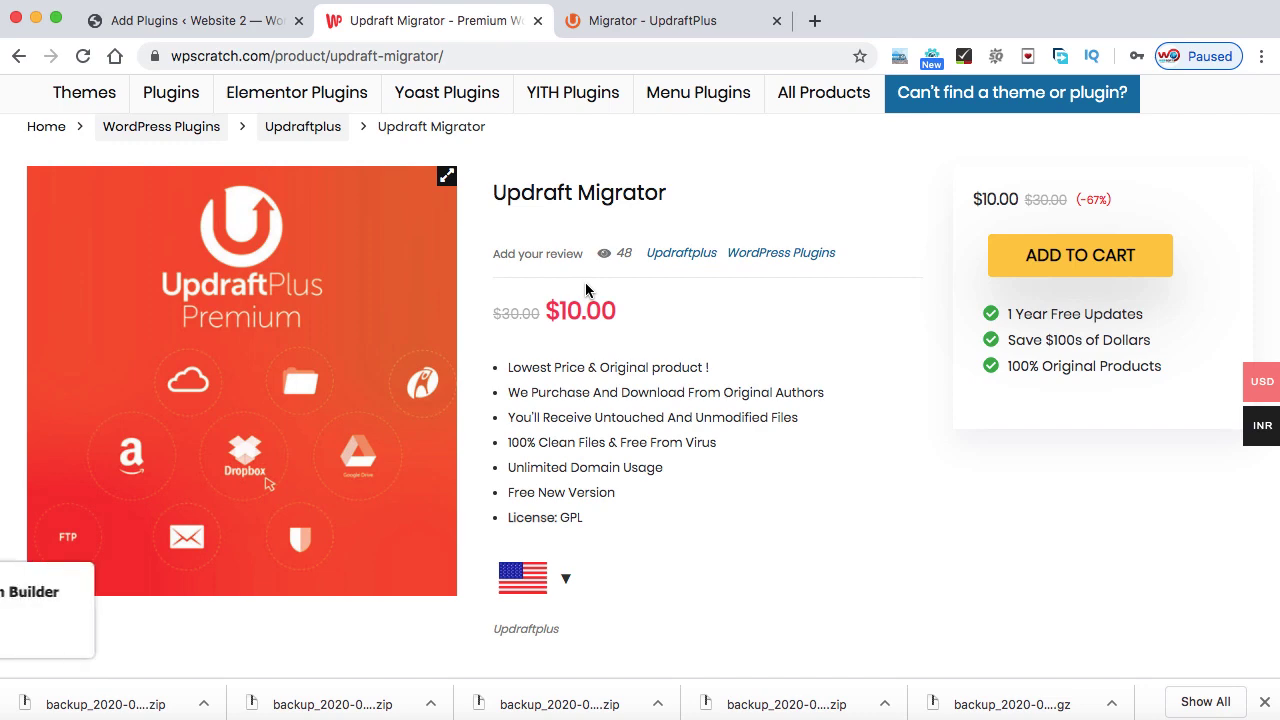
left_click(165, 22)
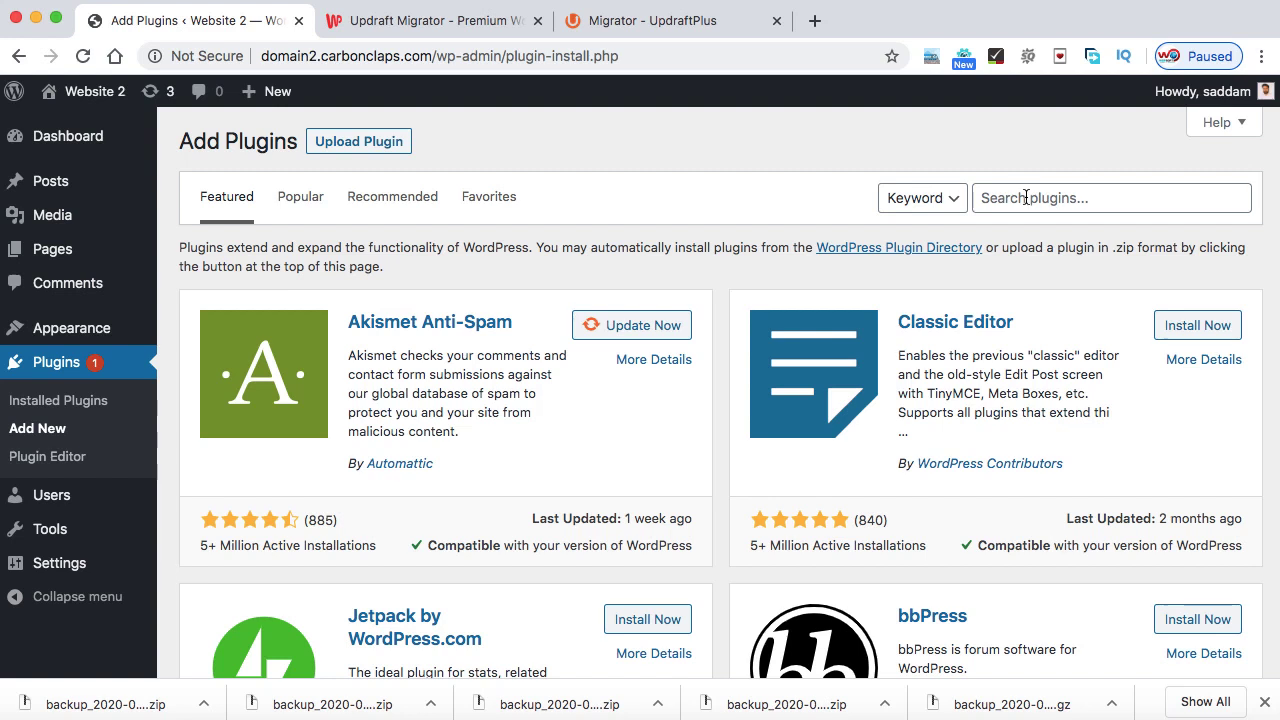
- Upload updraftplus-2.16.26.24.zip, install it and activate the plugin
left_click(355, 146)
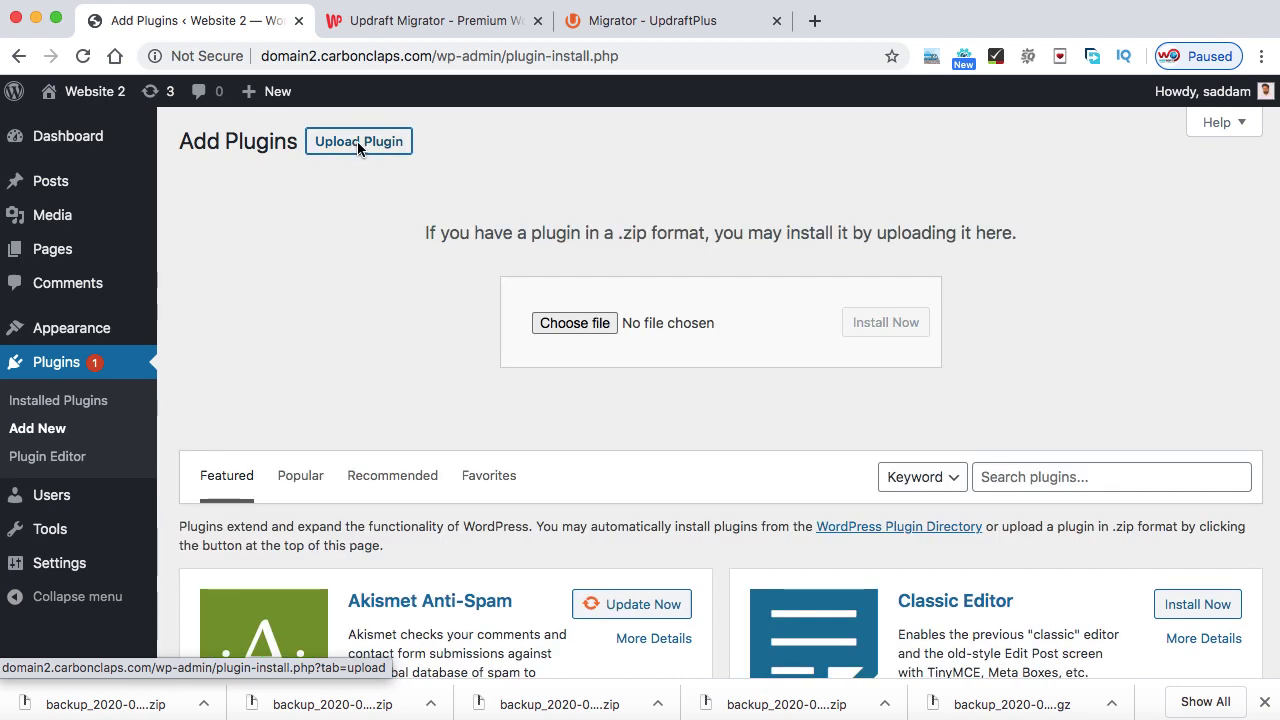
left_click(574, 323)
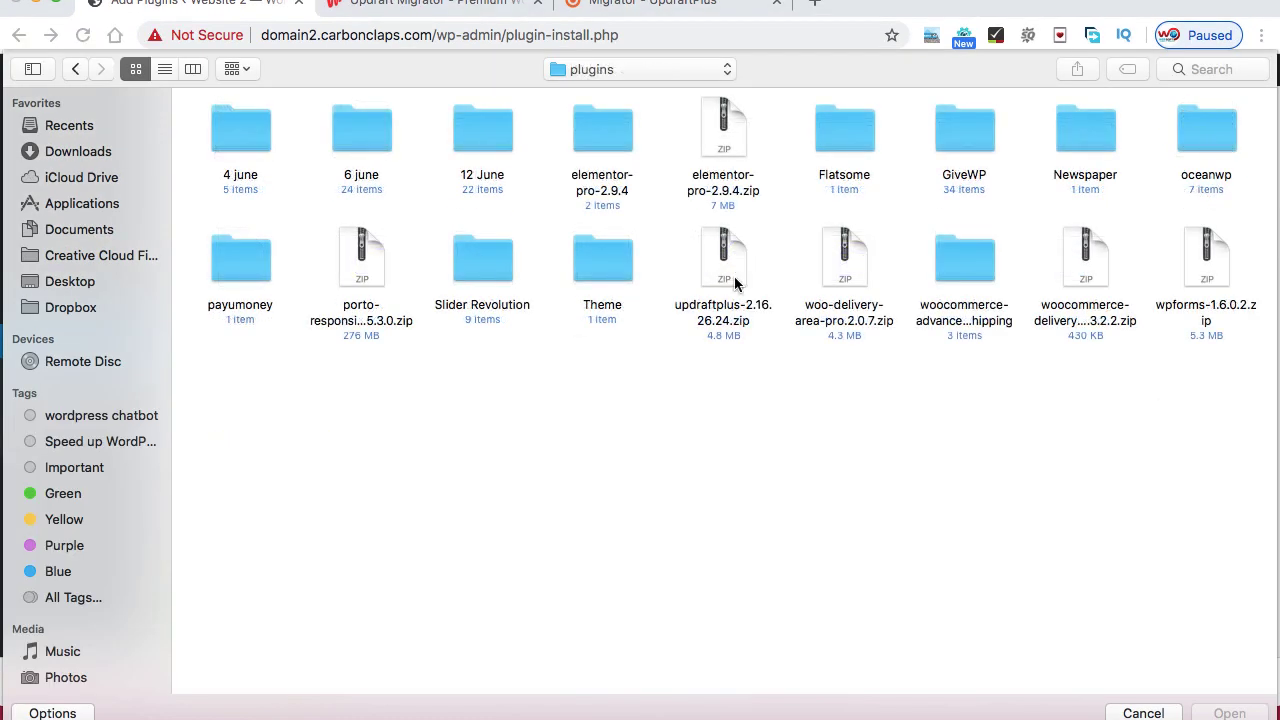
left_click(725, 262)
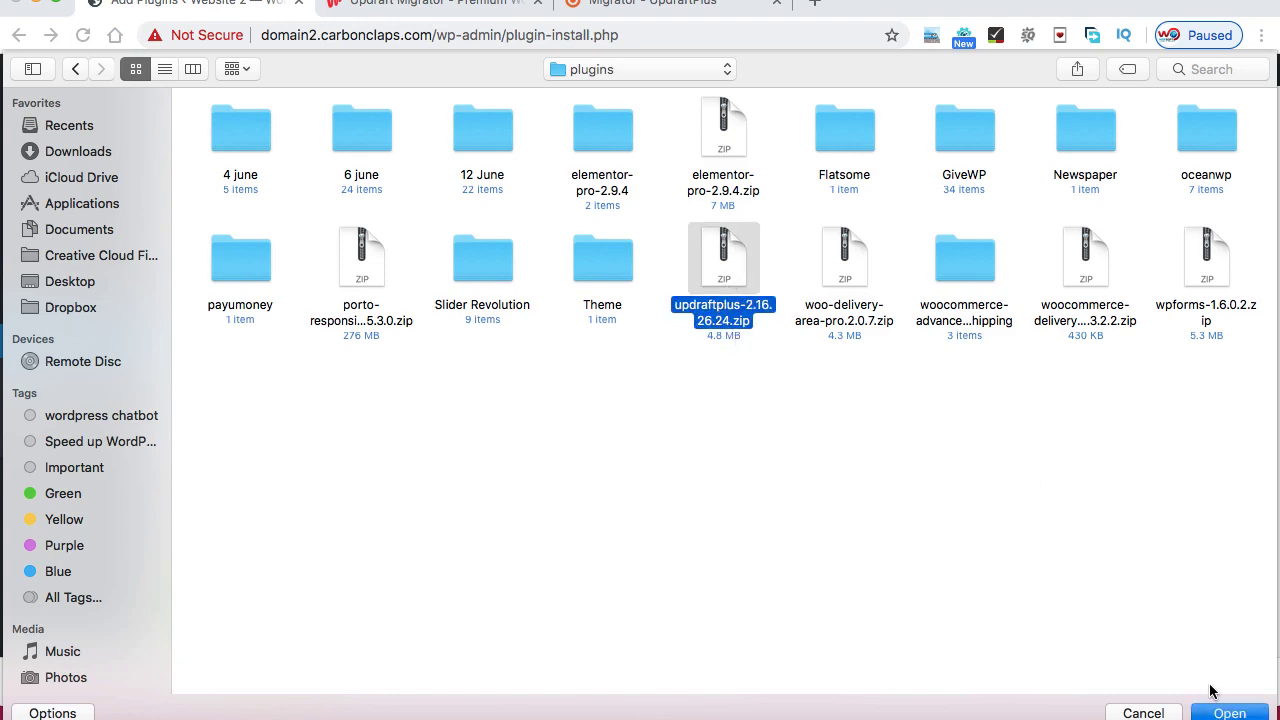
left_click(1218, 713)
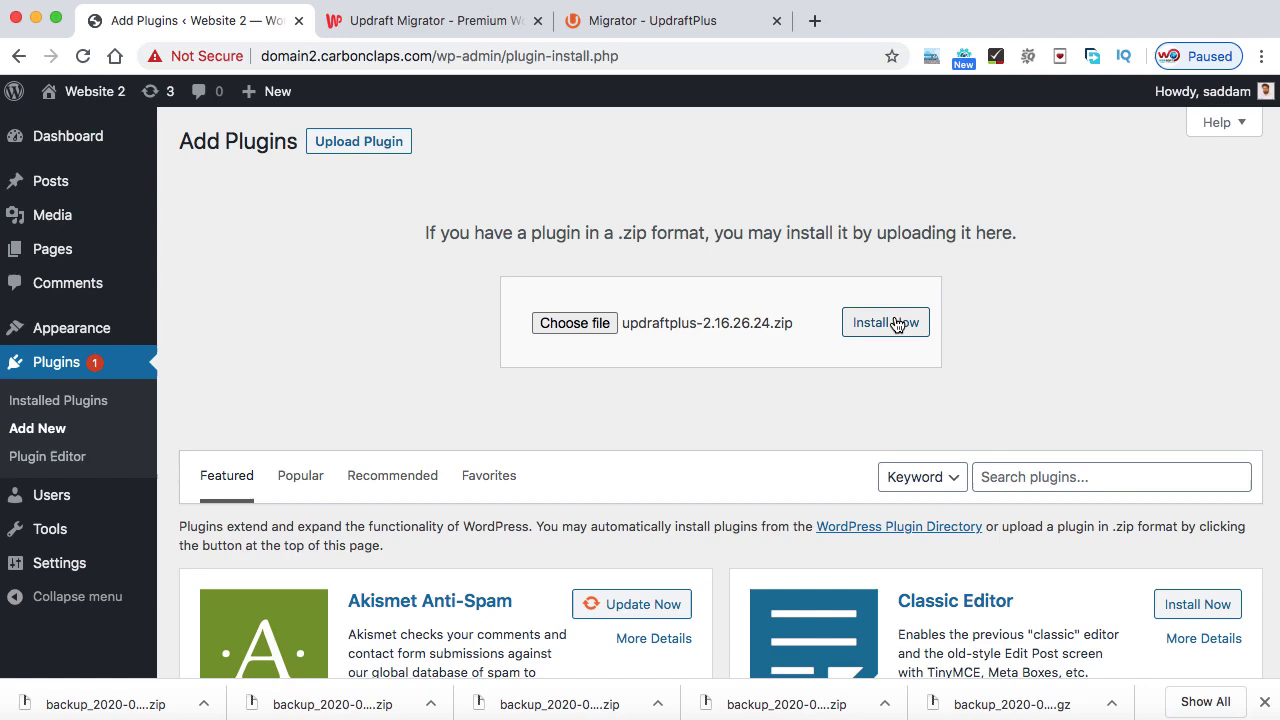
left_click(896, 322)
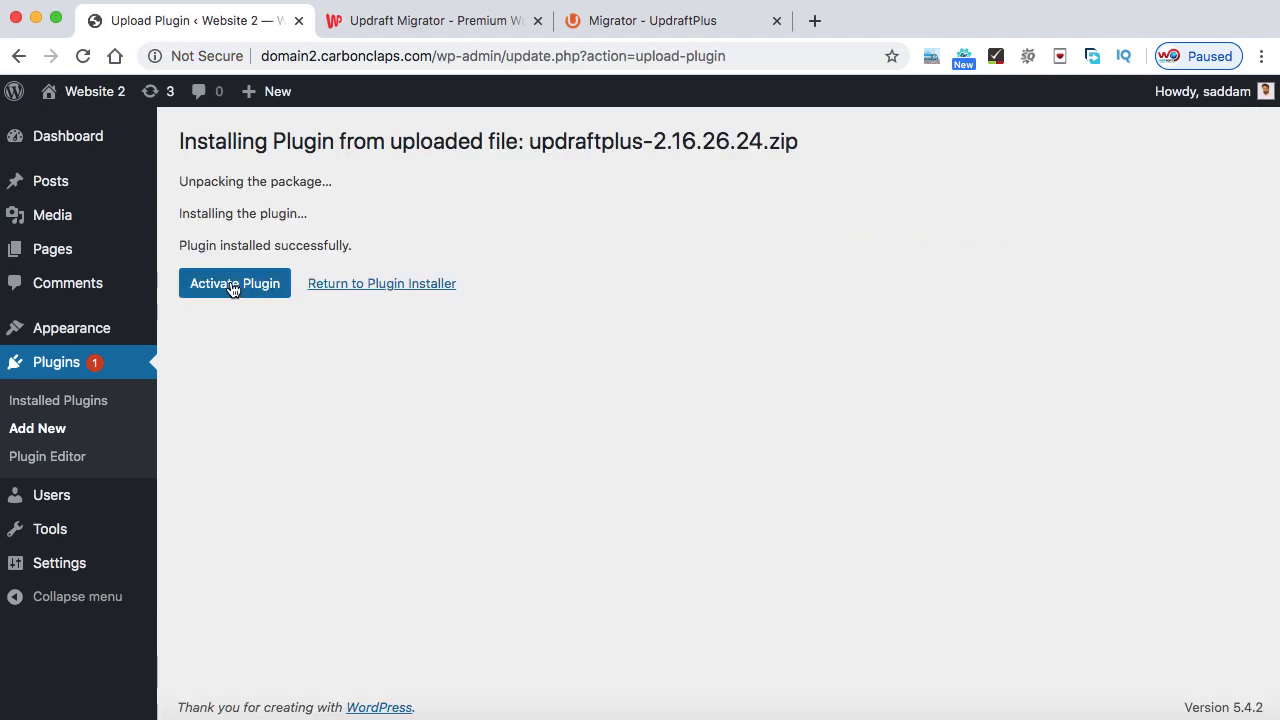
left_click(231, 287)
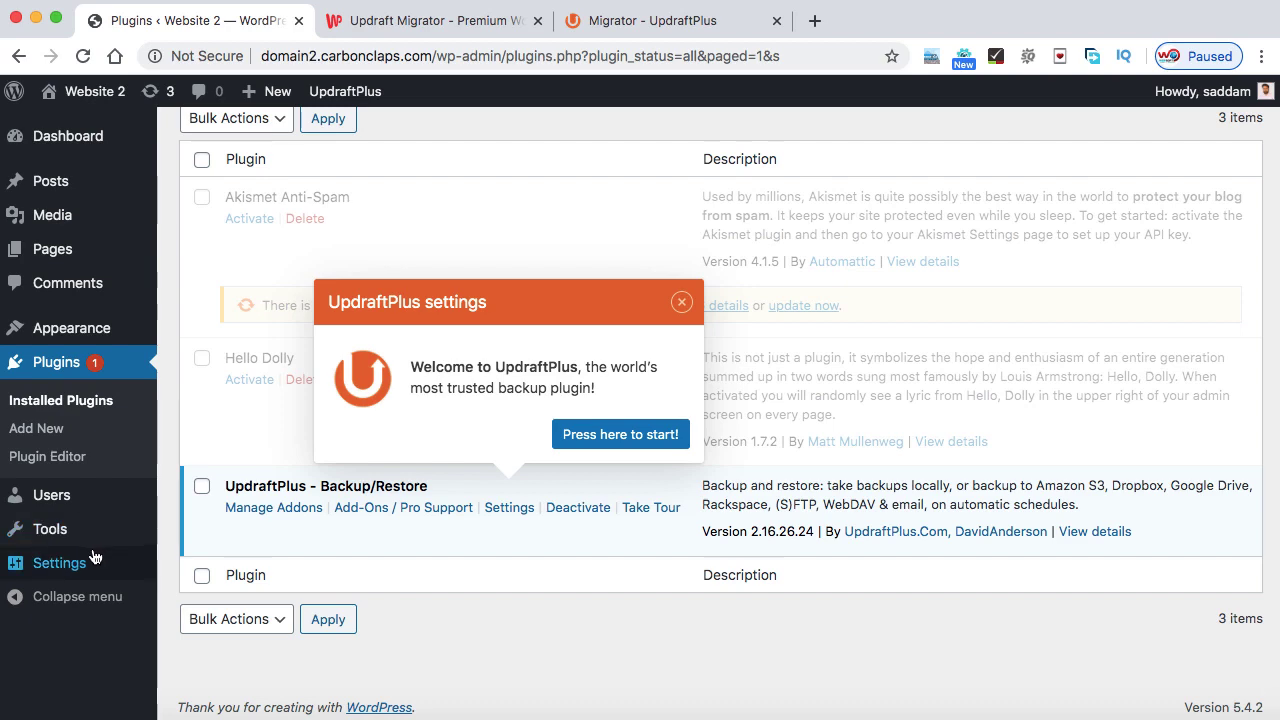
- Open Settings > UpdraftPlus Backups, dismiss the tour tip and reveal the Upload backup files area
mouse_move(86, 565)
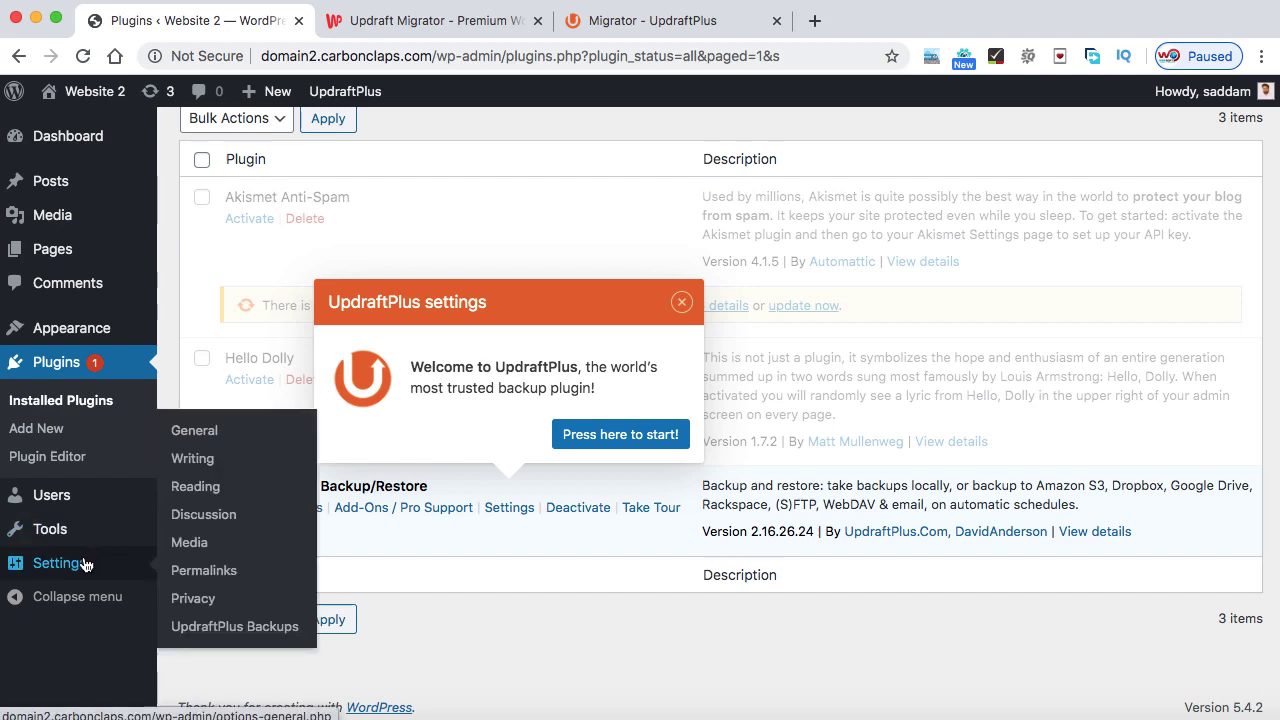
left_click(234, 626)
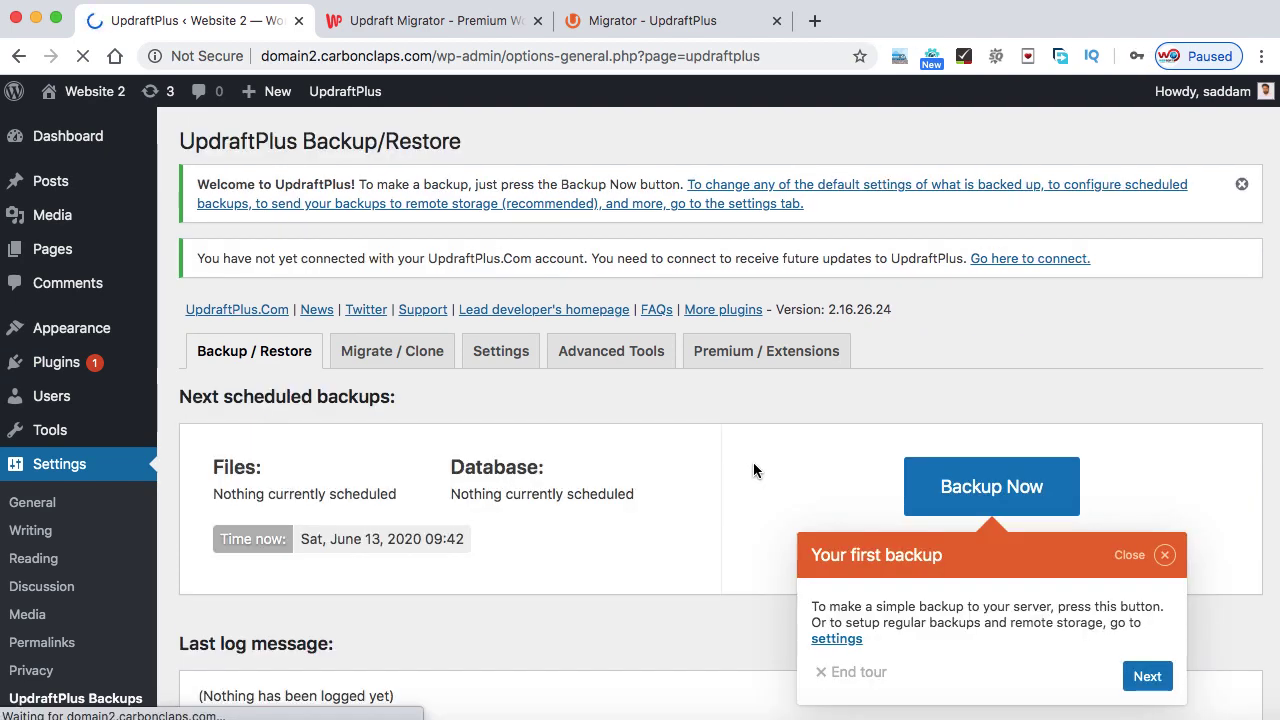
left_click(1165, 556)
scroll(686, 543, "down", 3)
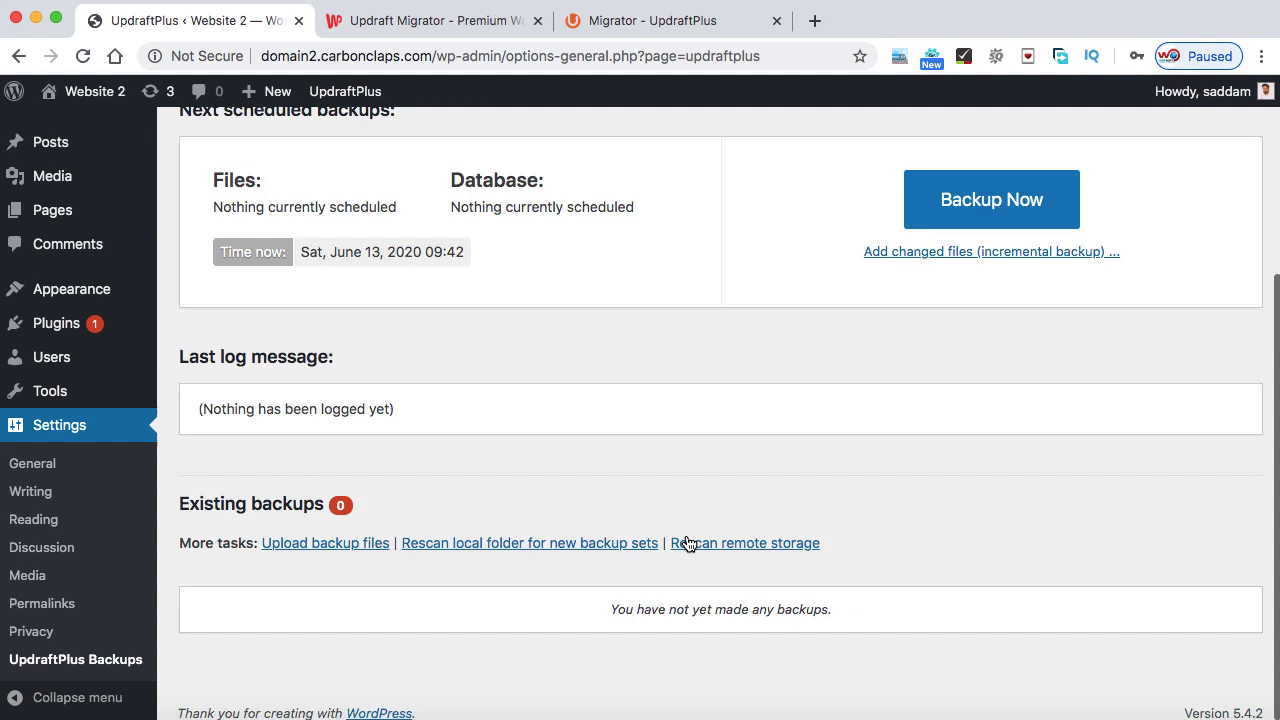
left_click(323, 538)
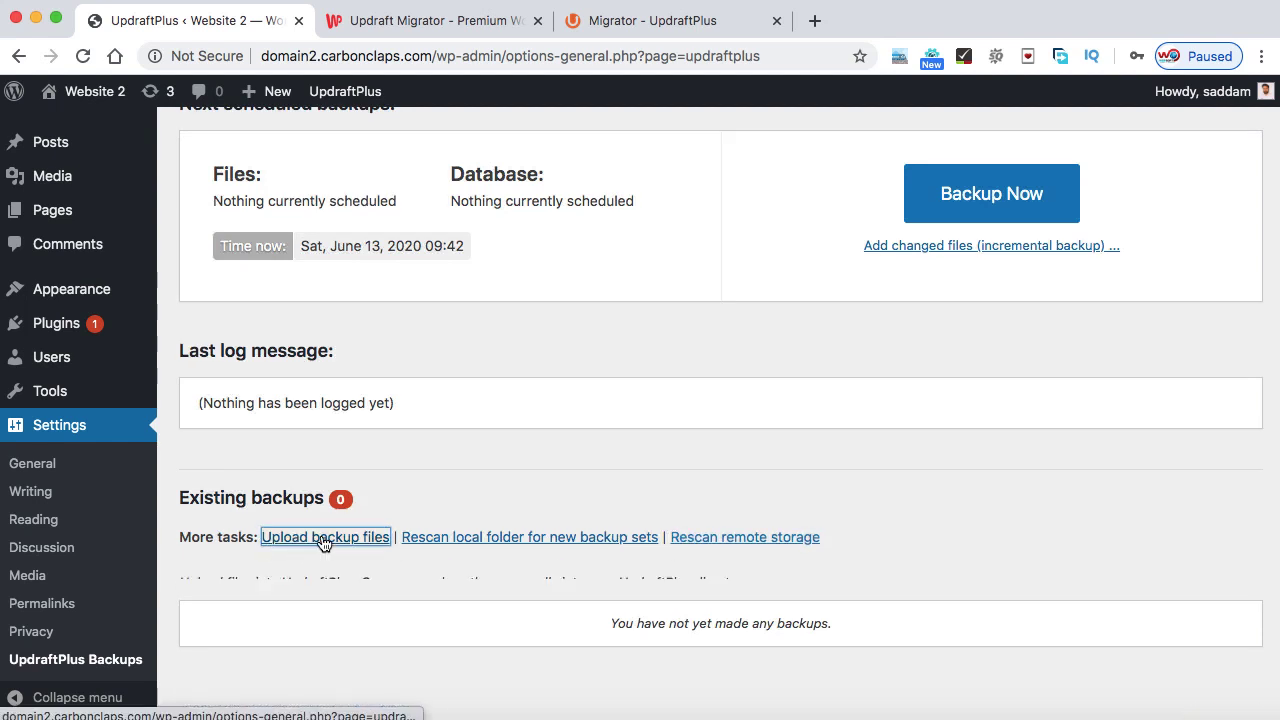
scroll(323, 540, "down", 2)
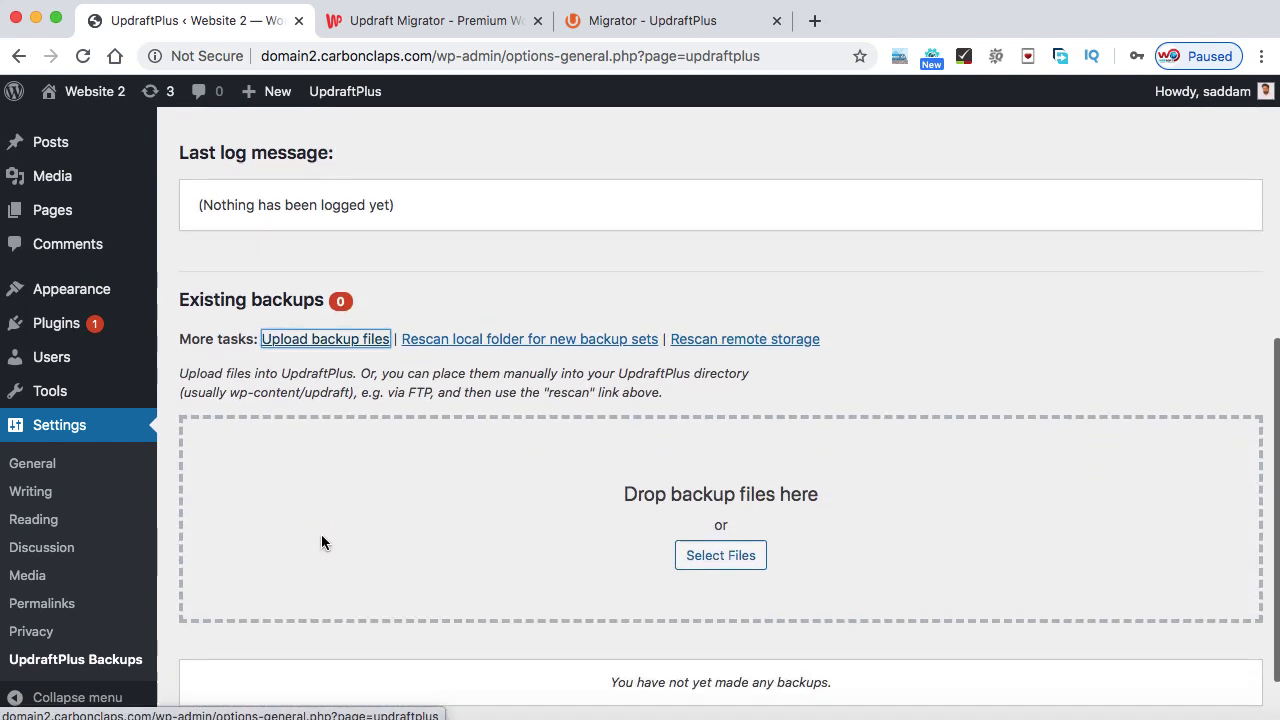
- Select all five files in the Domain 1 backup folder and upload them
left_click(687, 573)
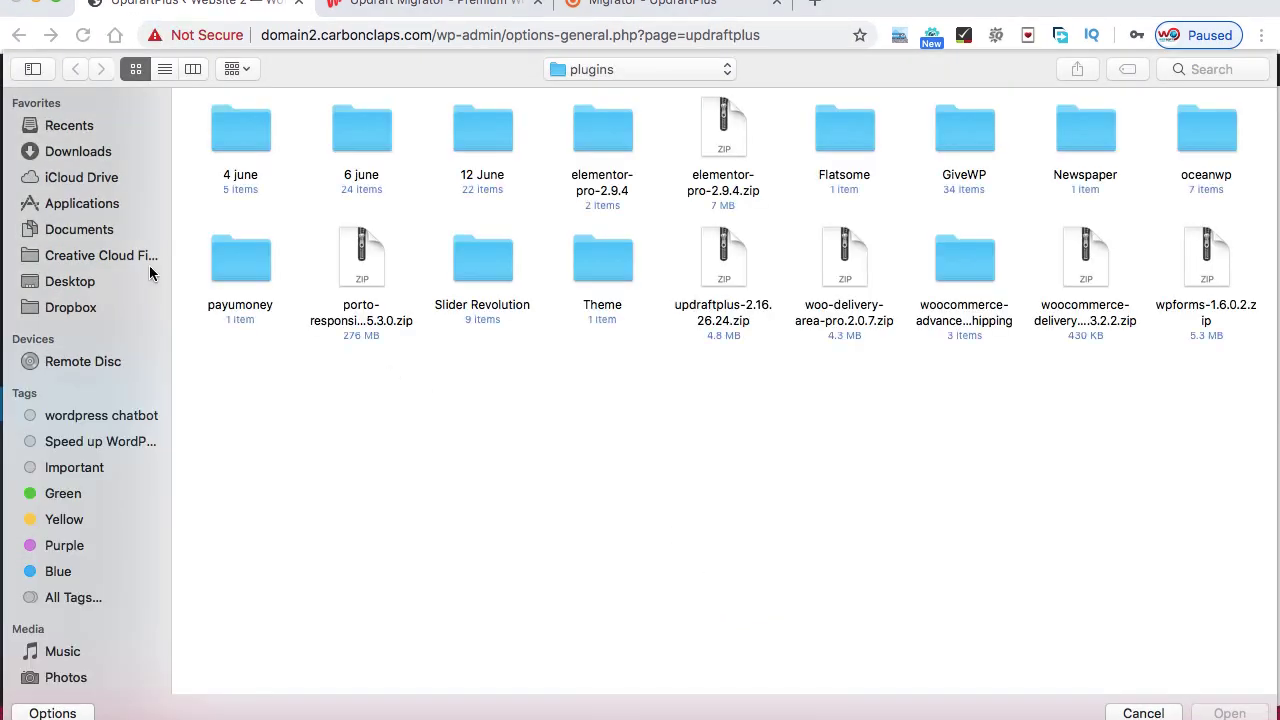
left_click(609, 69)
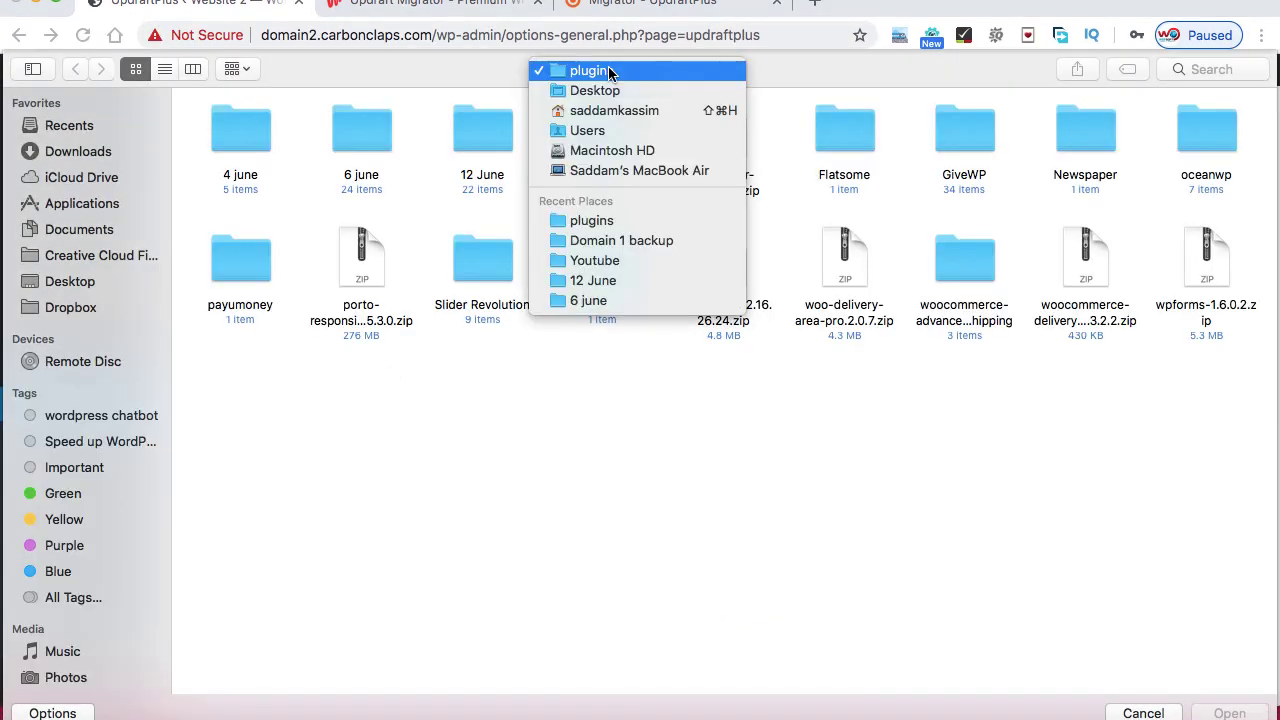
left_click(626, 238)
left_click_drag(772, 140, 222, 134)
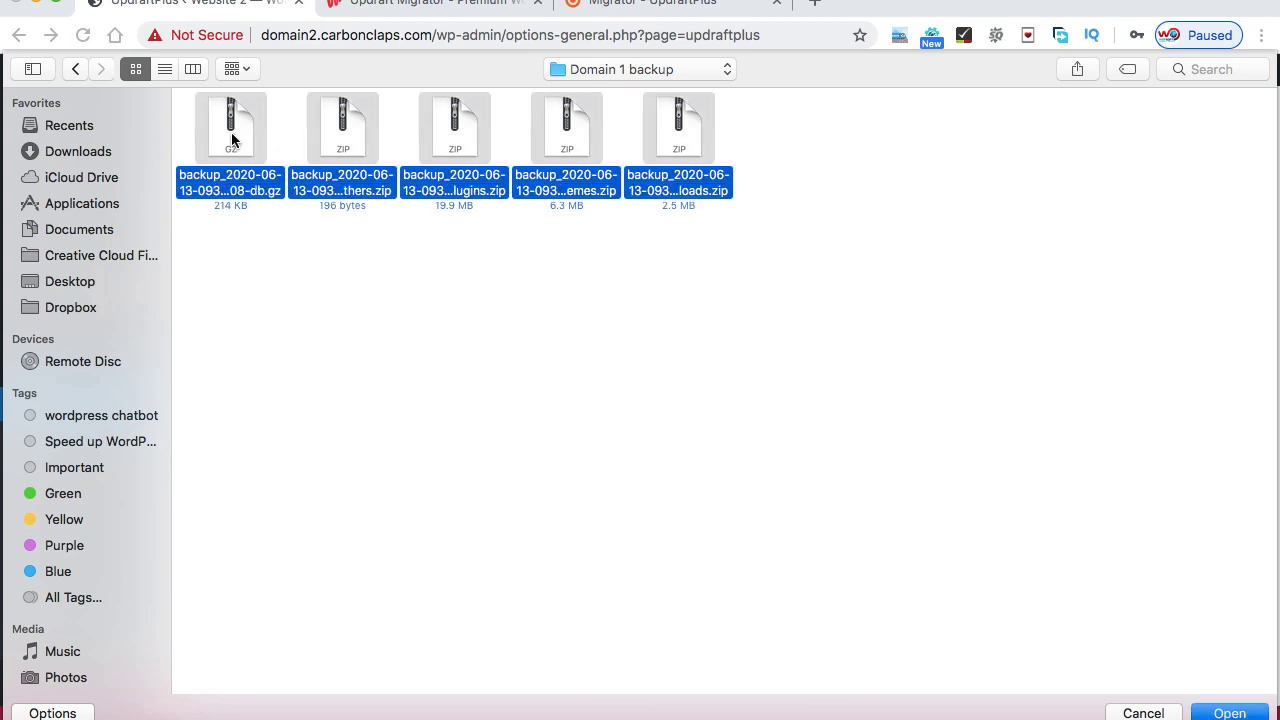
left_click(1224, 713)
scroll(990, 667, "down", 5)
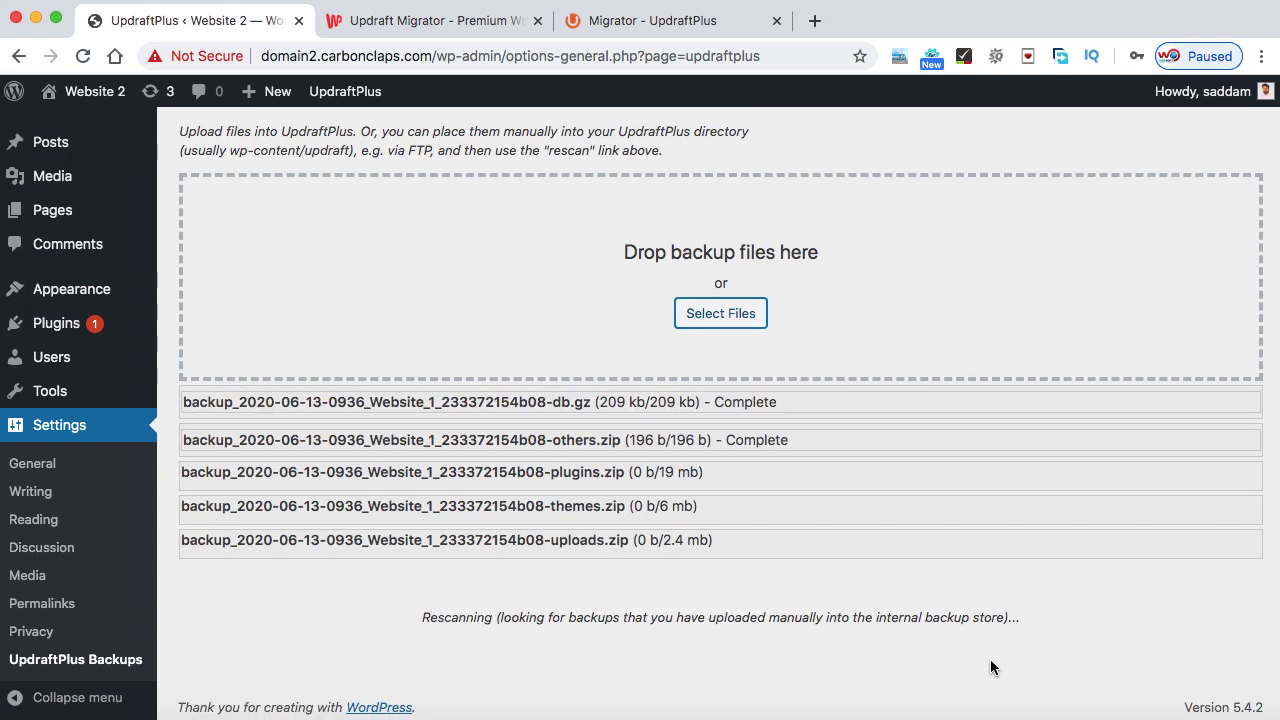
scroll(894, 643, "down", 1)
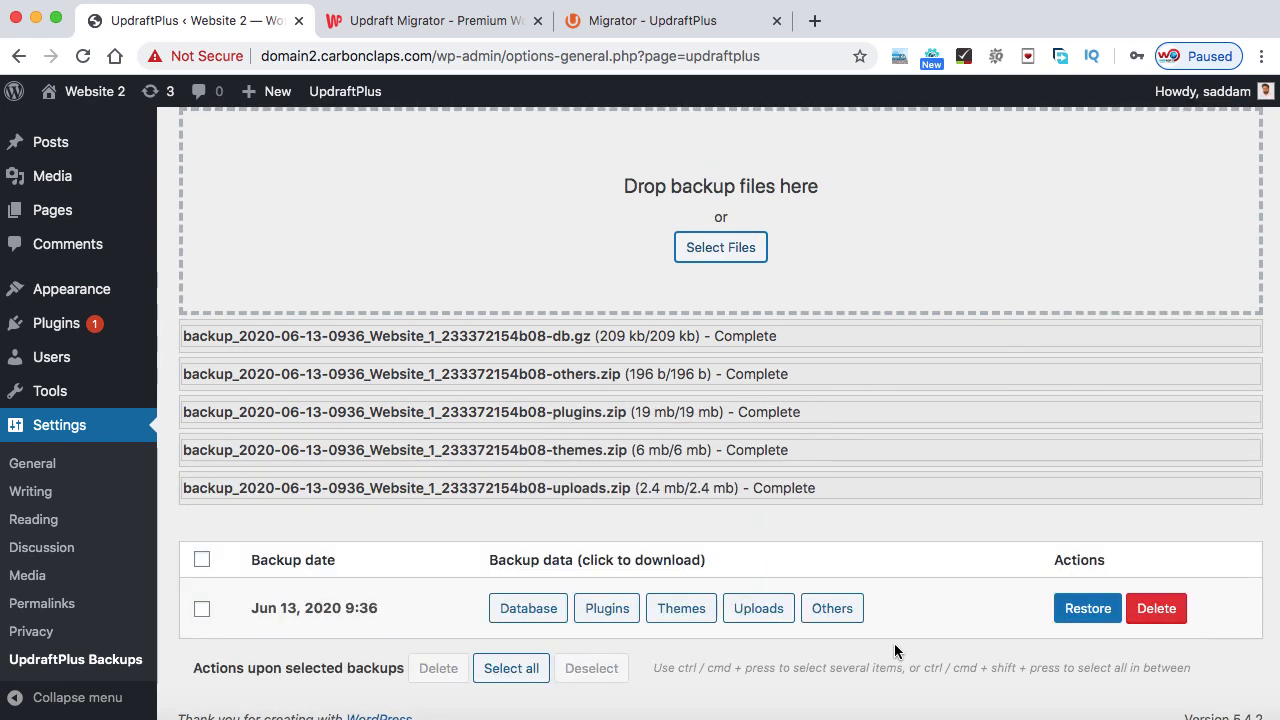
scroll(800, 630, "down", 1)
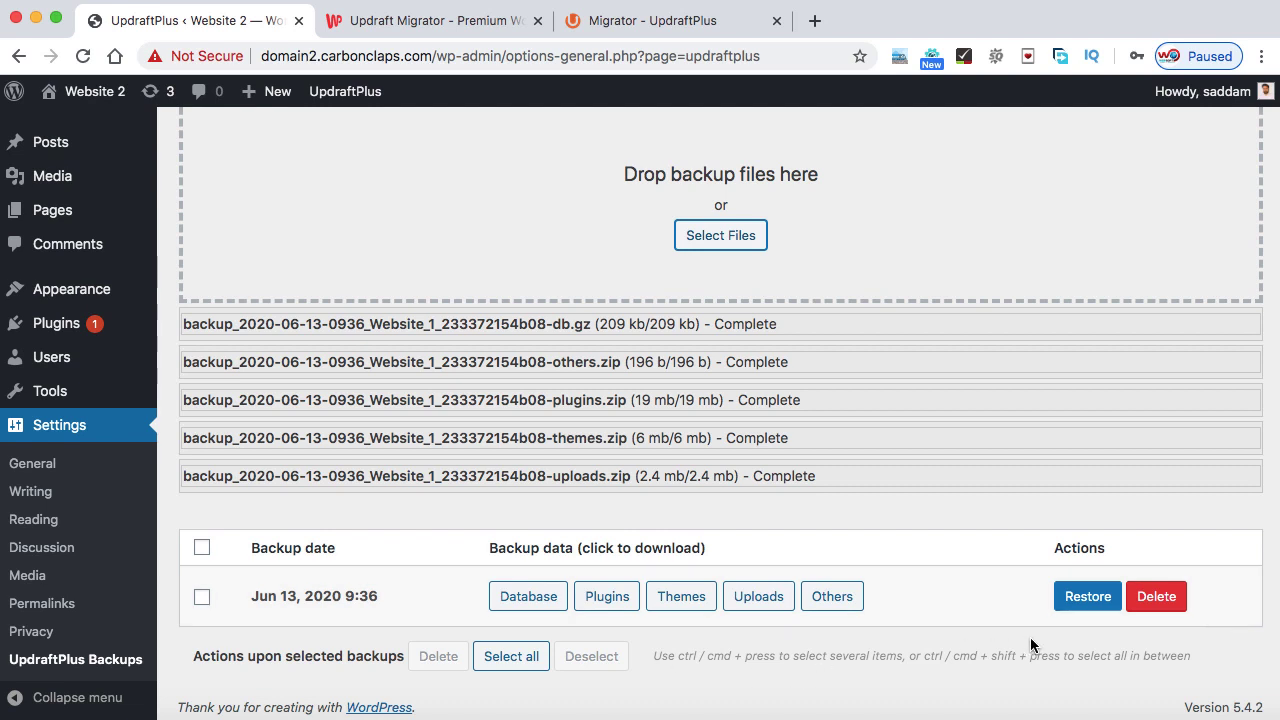
- Restore the Jun 13, 2020 9:36 backup with plugins, themes, uploads, others and database all ticked
left_click(1088, 597)
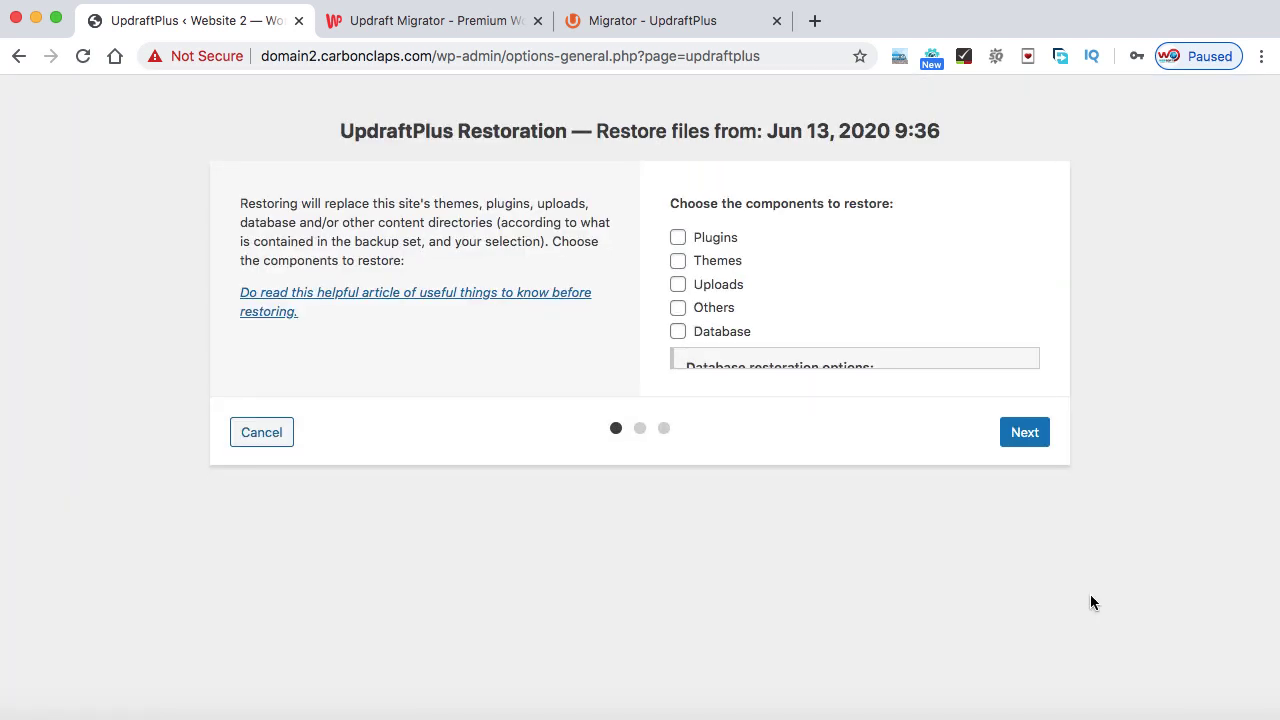
left_click(678, 237)
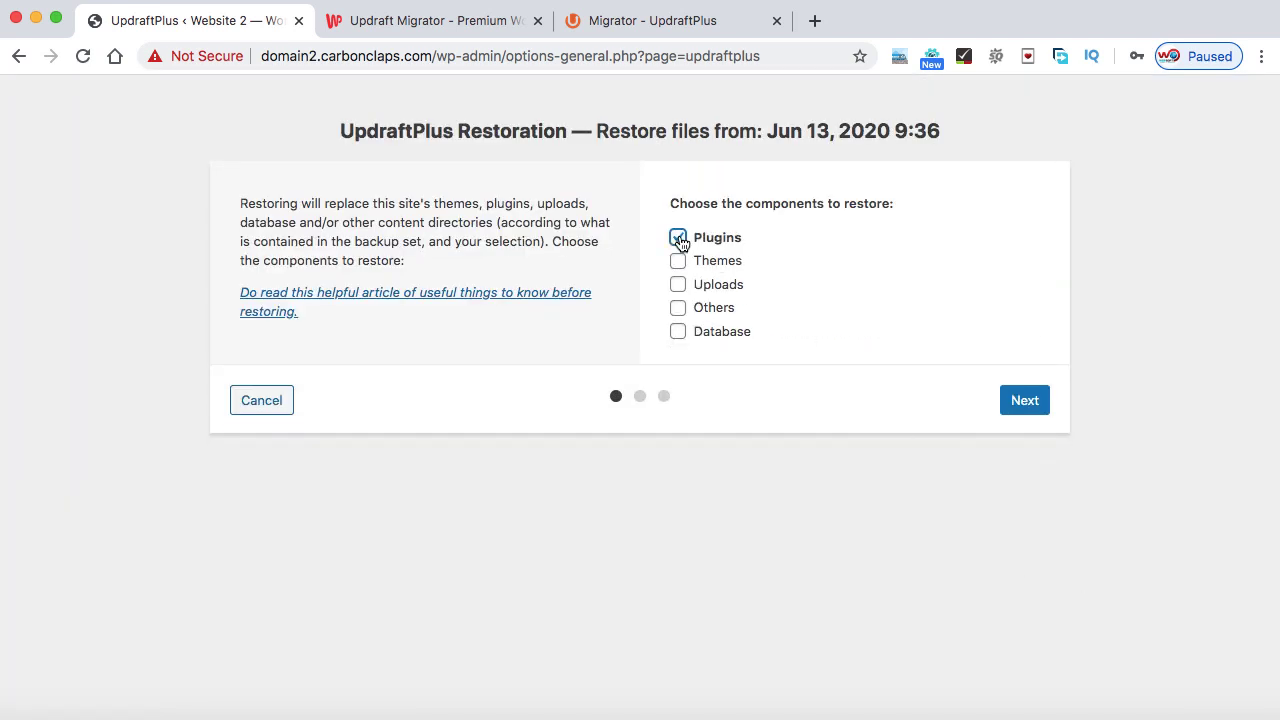
left_click(678, 260)
left_click(678, 285)
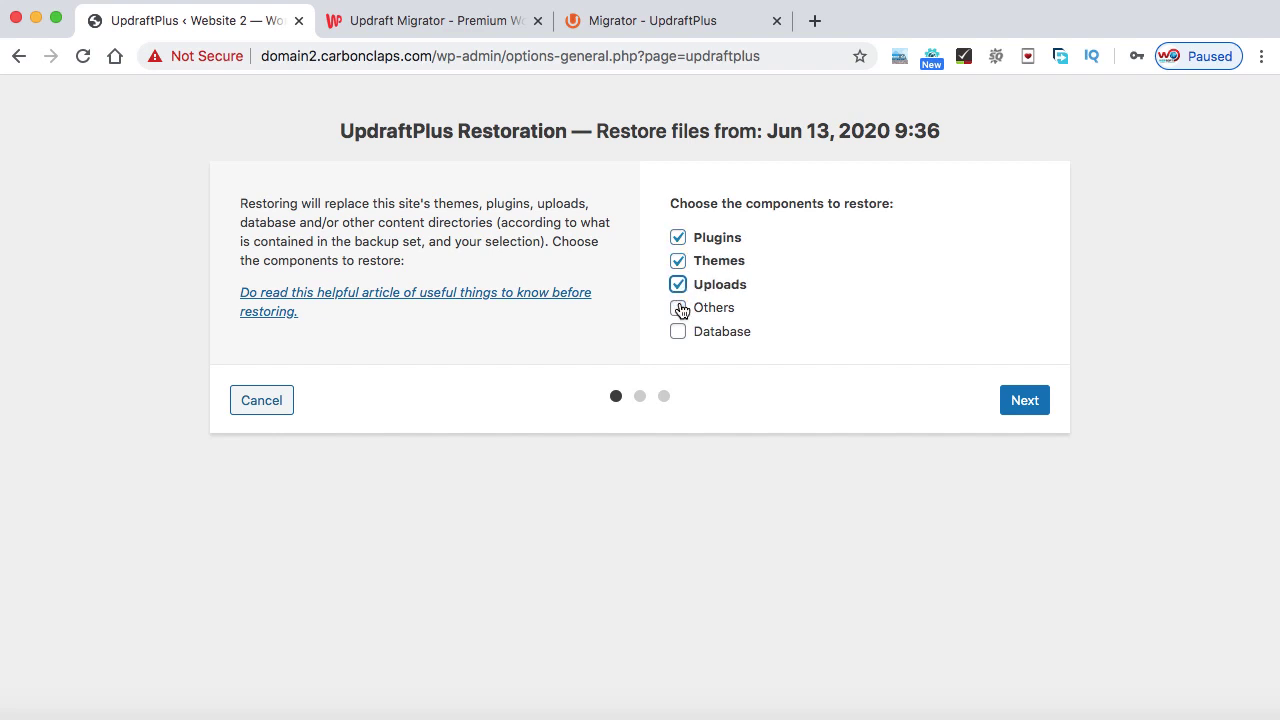
left_click(678, 308)
left_click(679, 333)
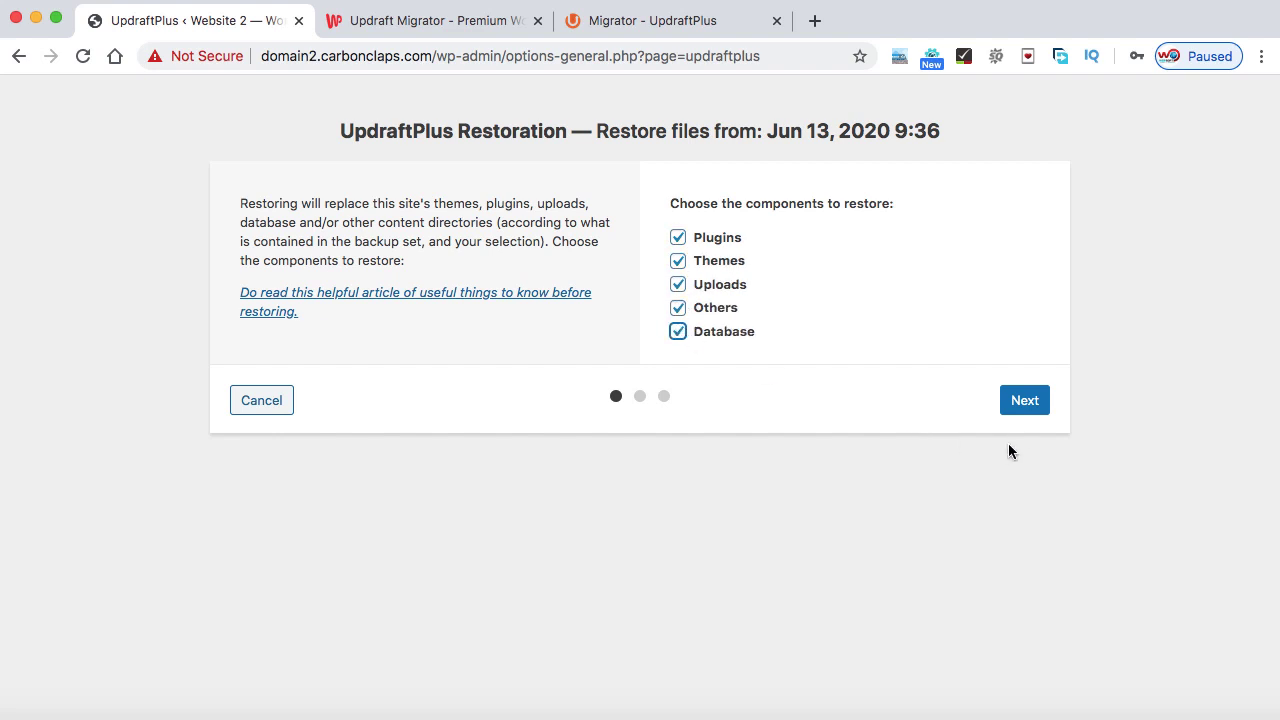
left_click(1024, 400)
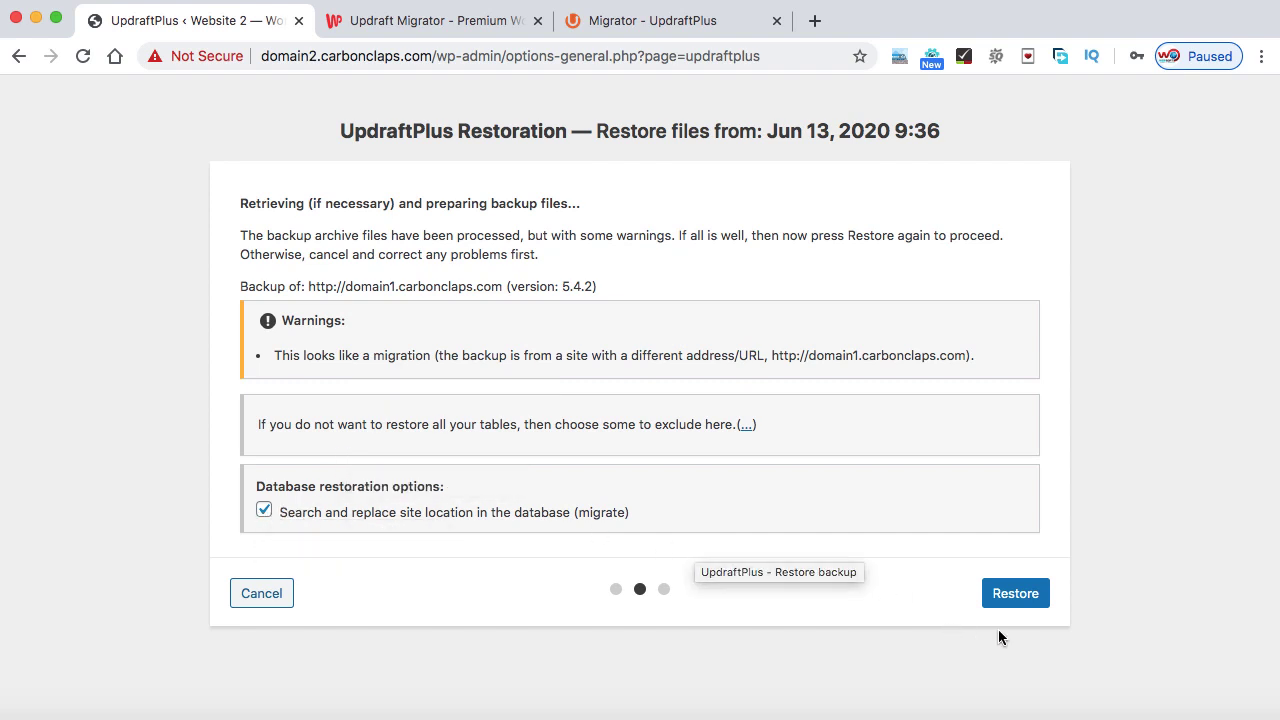
left_click(1018, 592)
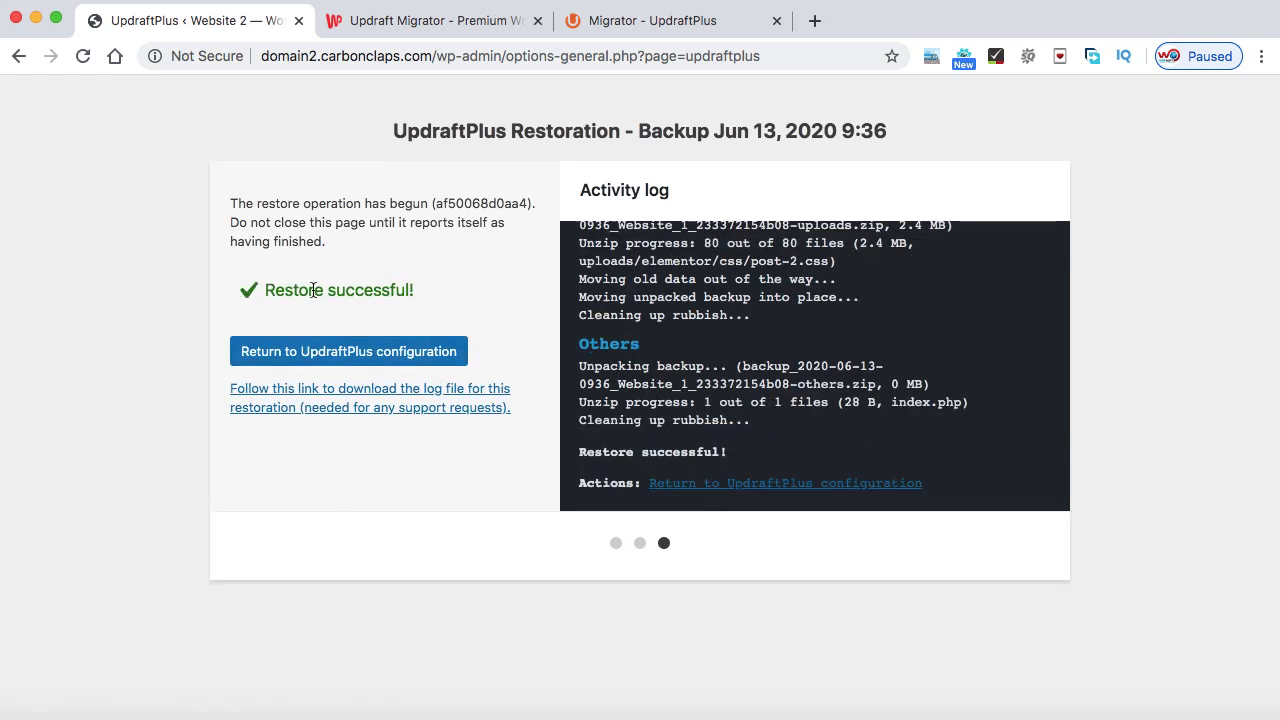
left_click(340, 356)
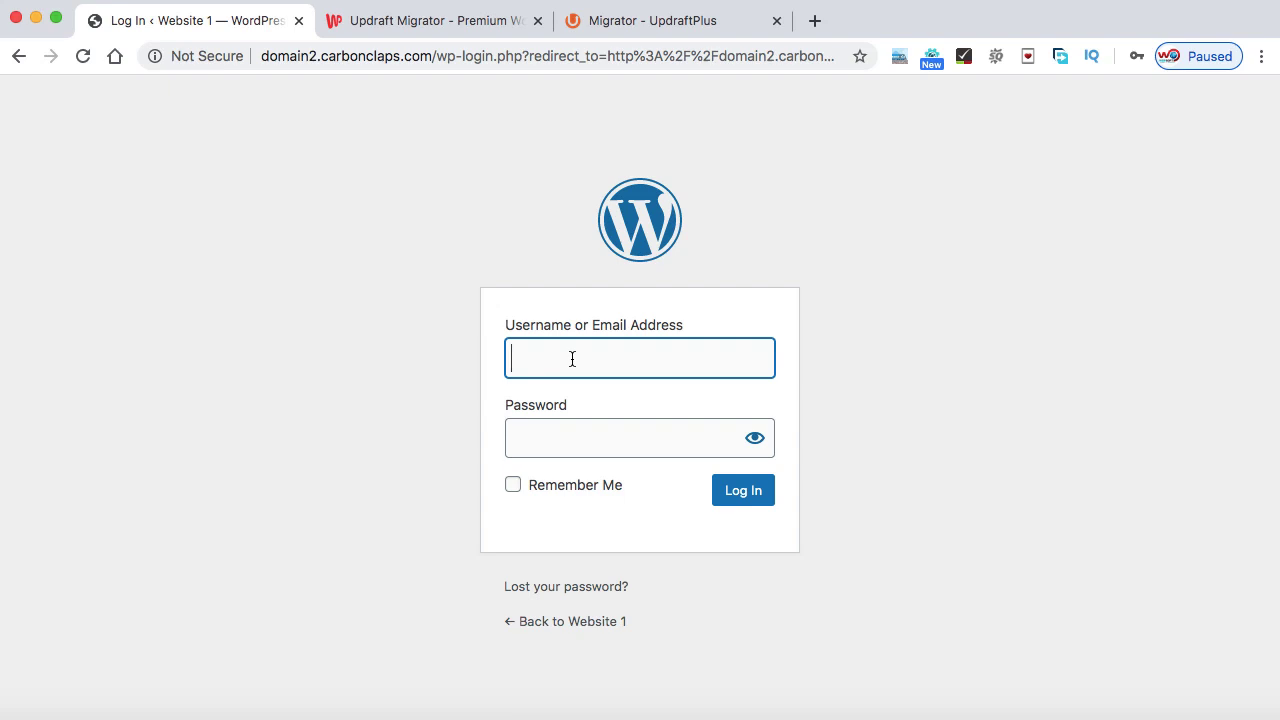
- Sign in to domain2's WordPress admin with the restored site's username and password
type("saddam789")
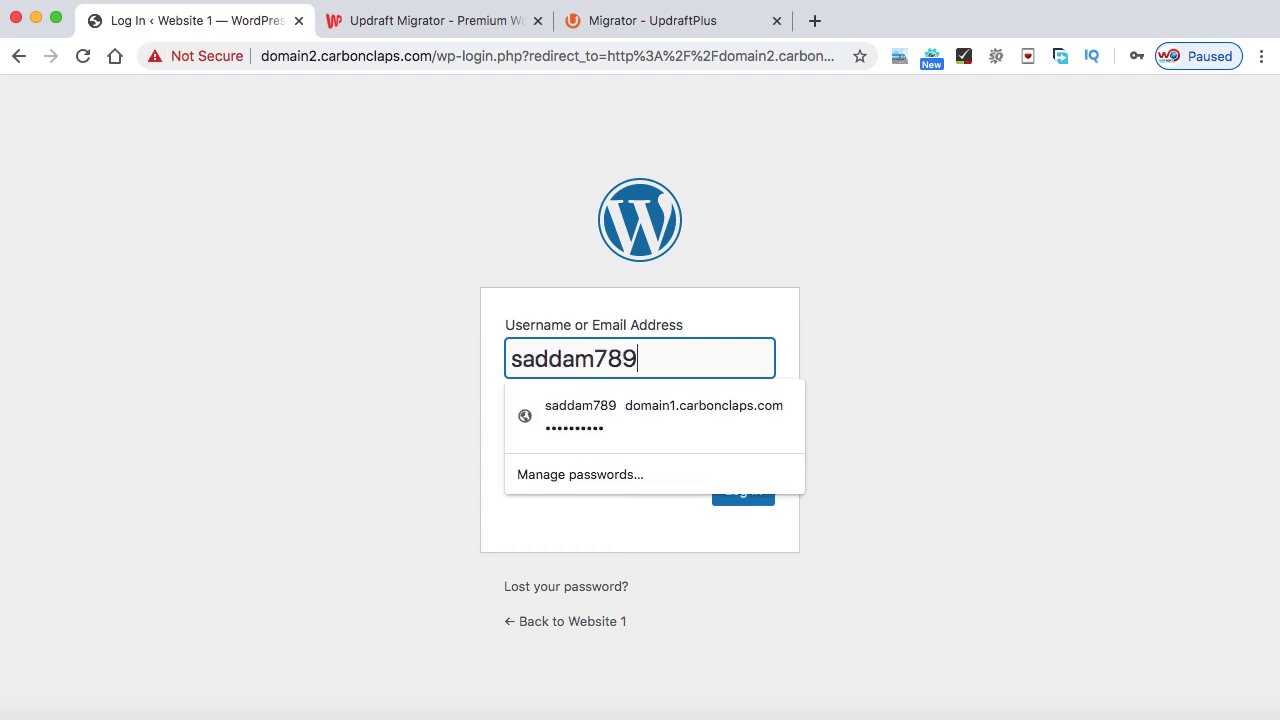
key("Tab")
type("**********")
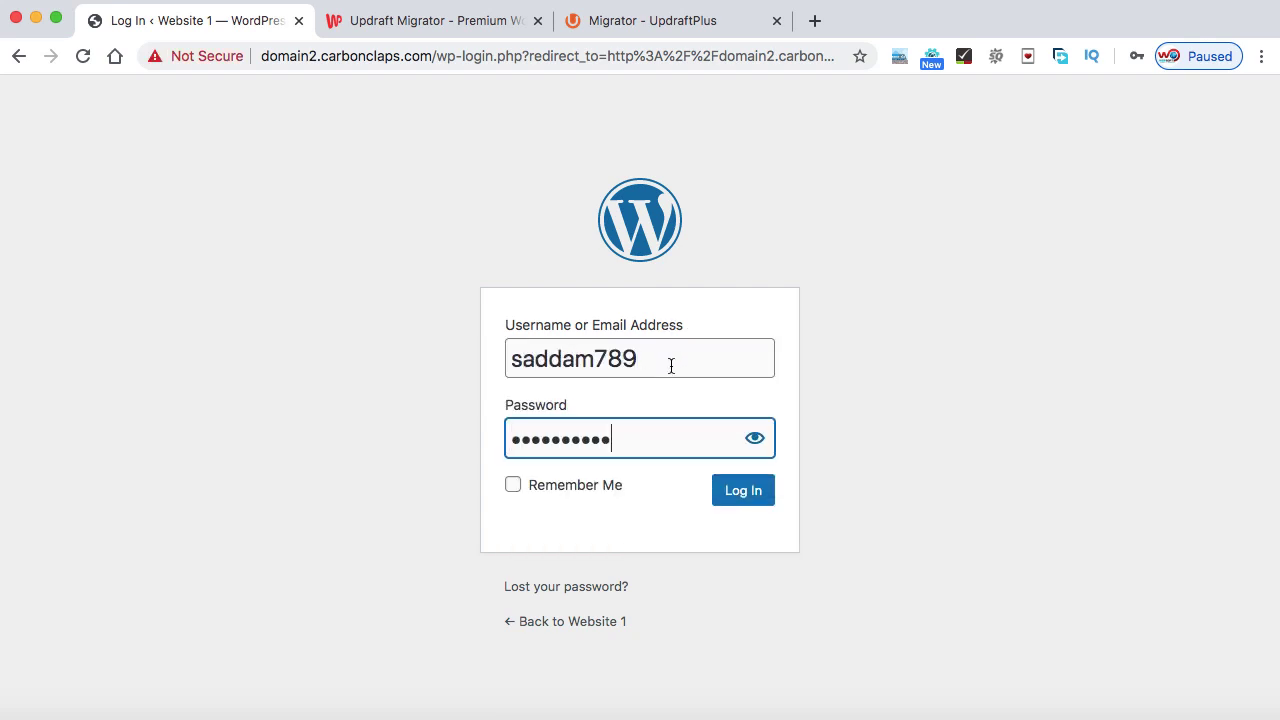
left_click(742, 492)
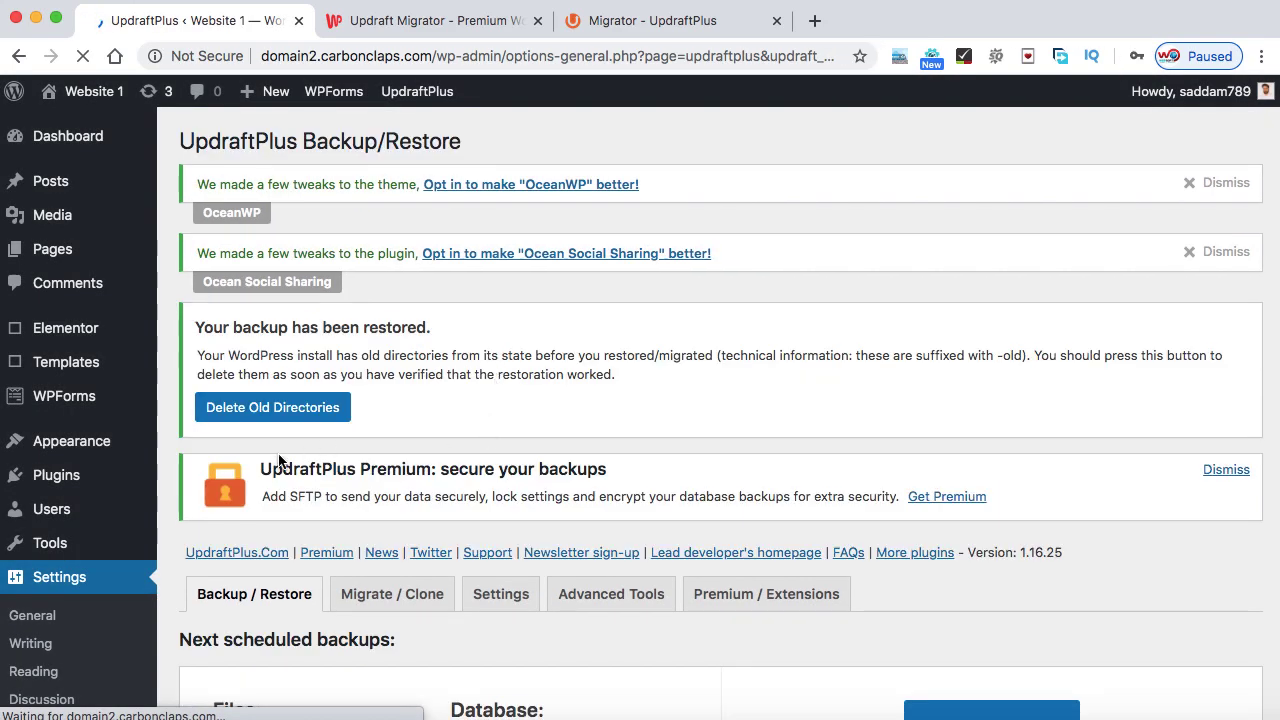
- Delete the old directories left over from the restore, then visit the live site
left_click(267, 408)
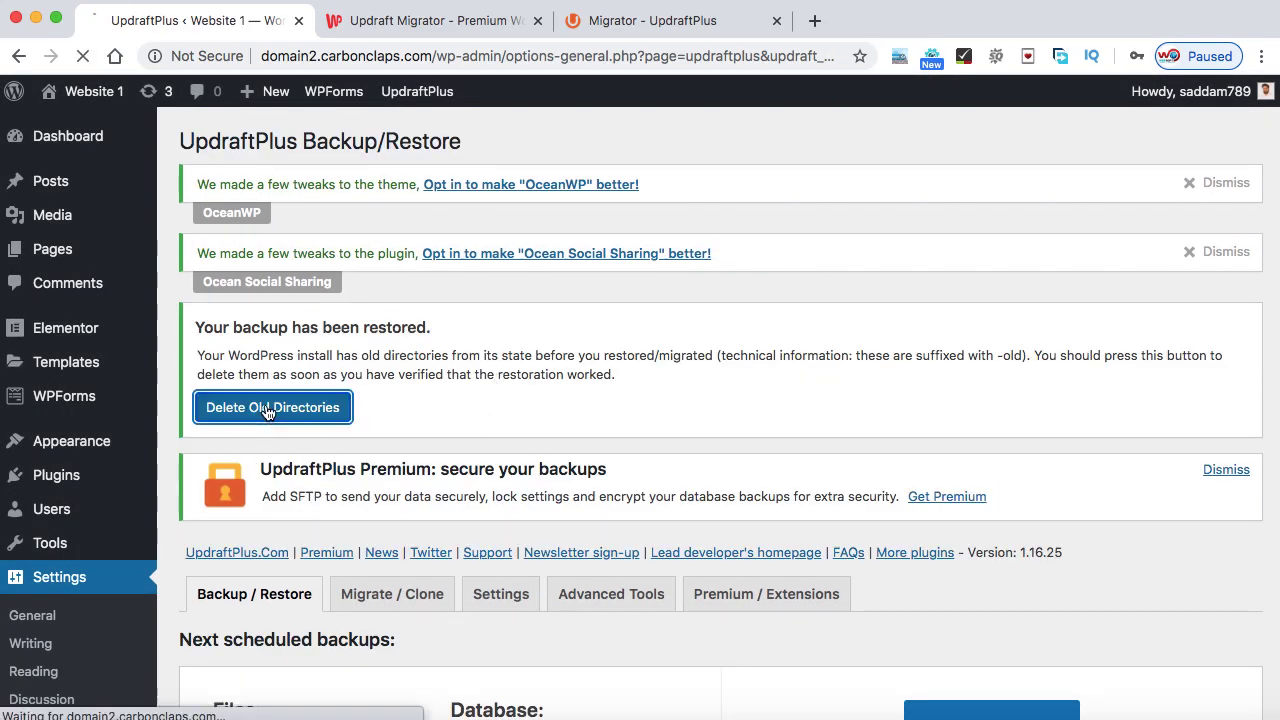
mouse_move(40, 106)
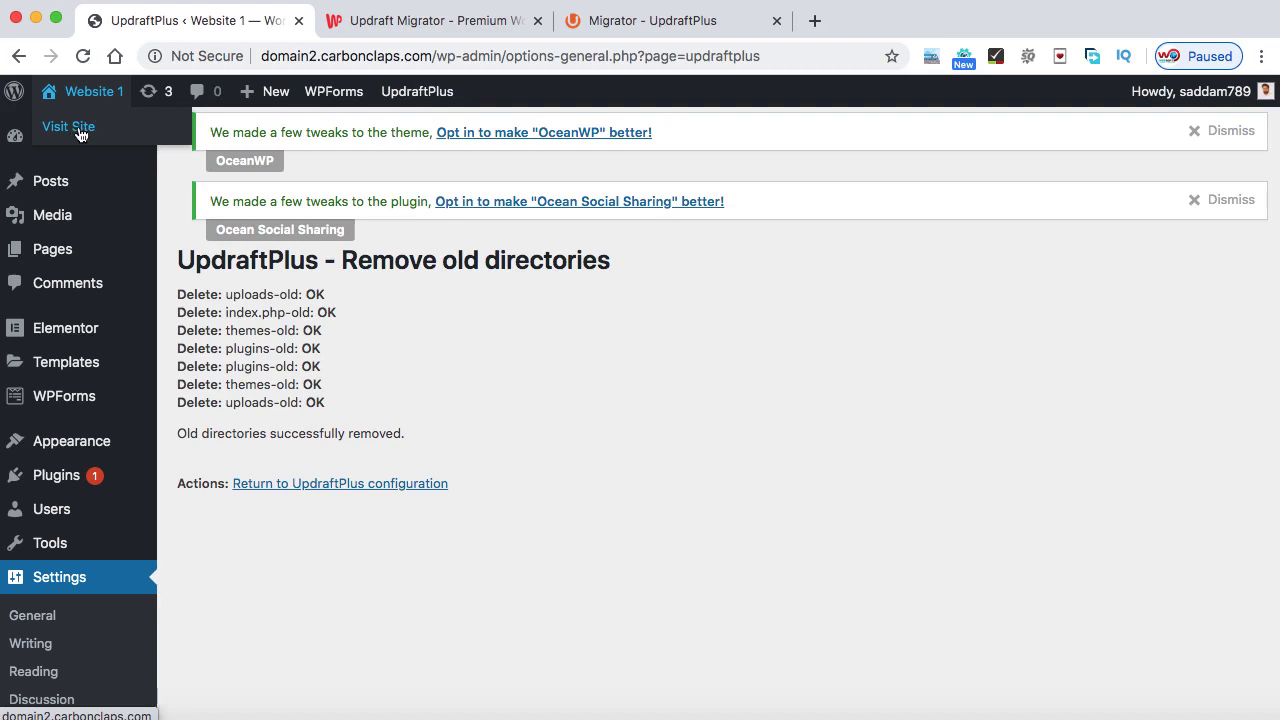
left_click(75, 130)
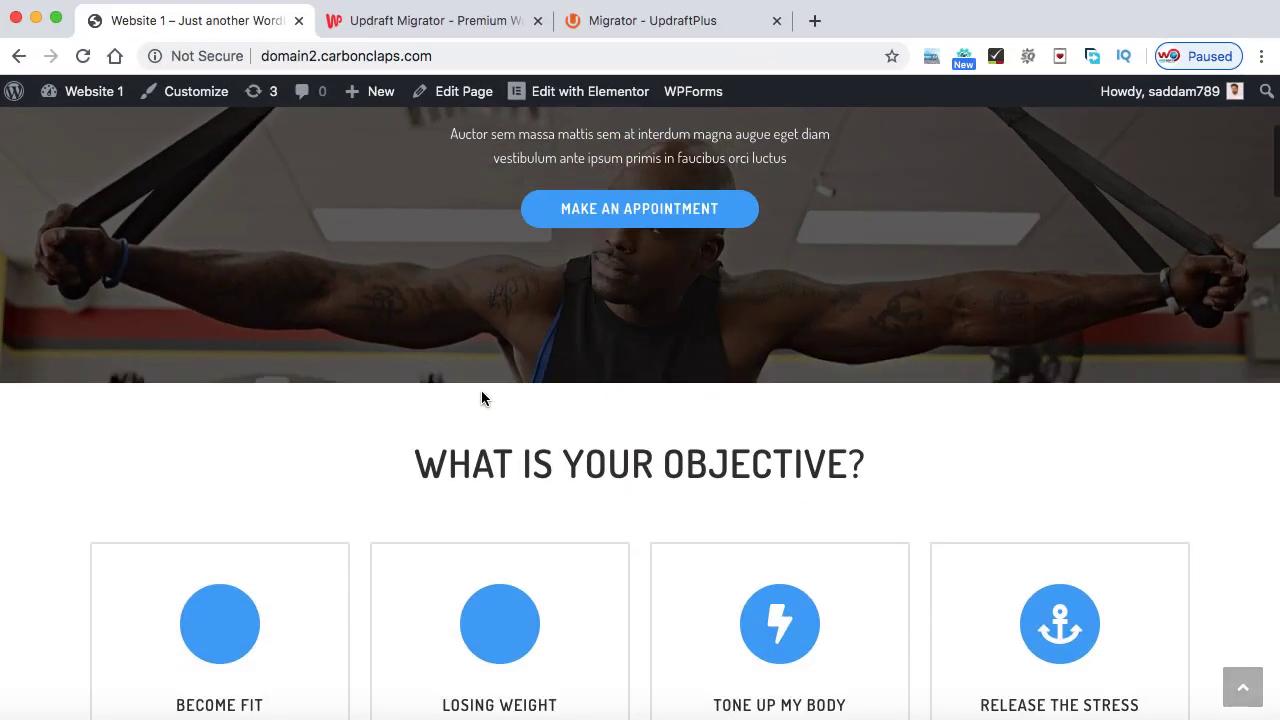
- Scroll the domain2 homepage down and back up to confirm the 'Professional Sports Coach' hero
scroll(480, 397, "down", 10)
scroll(482, 392, "up", 10)
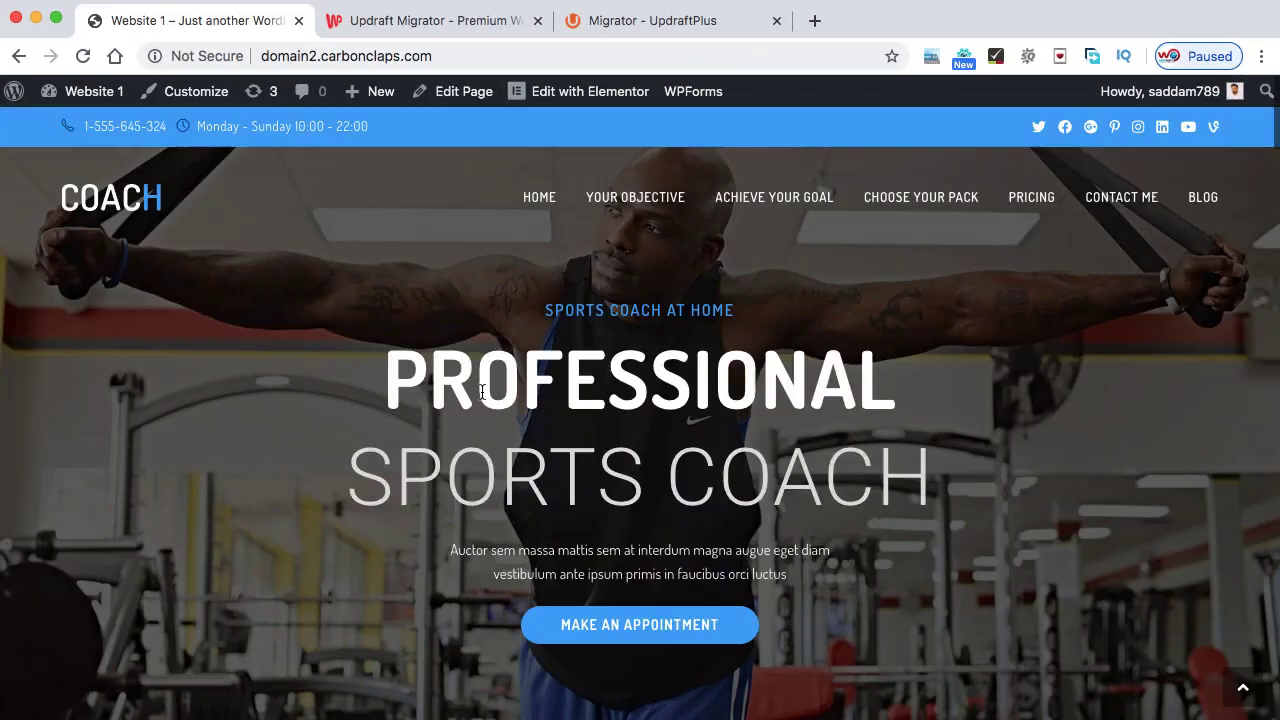